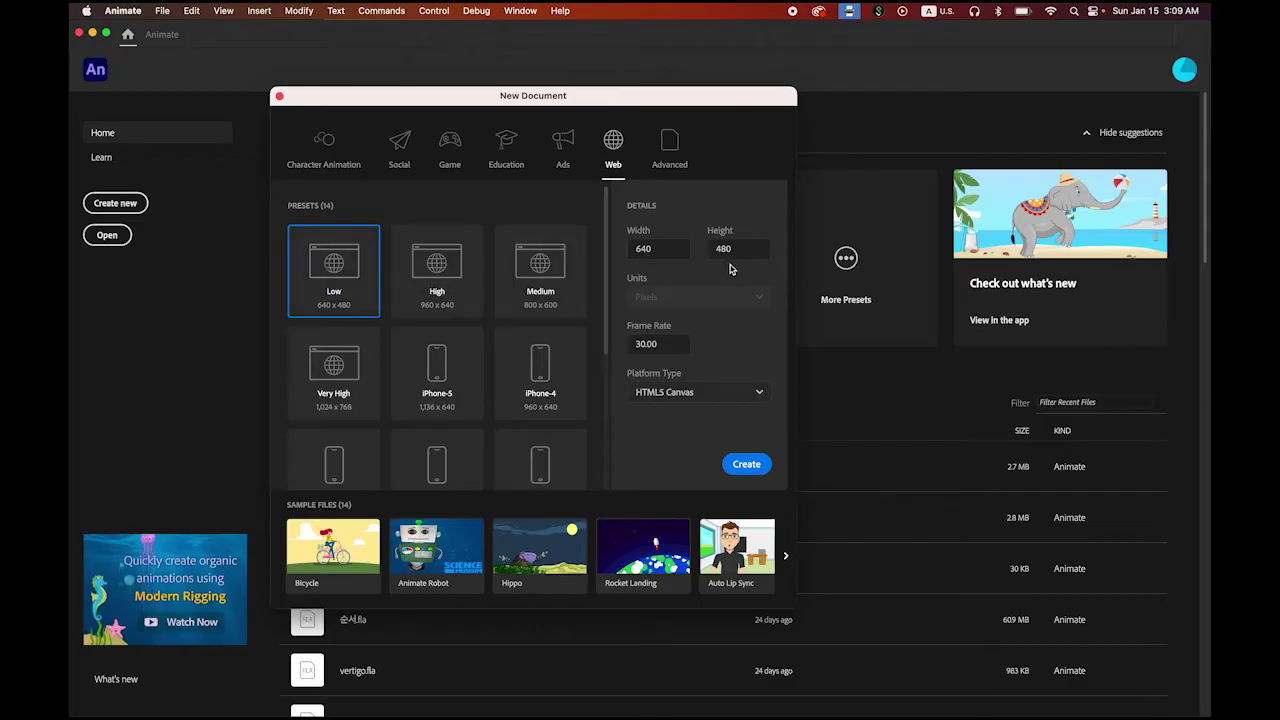
# - Confirm width 640, height 480, 30 fps and the HTML5 Canvas platform, then create the document
pyautogui.click(662, 249)
pyautogui.click(740, 248)
pyautogui.click(666, 343)
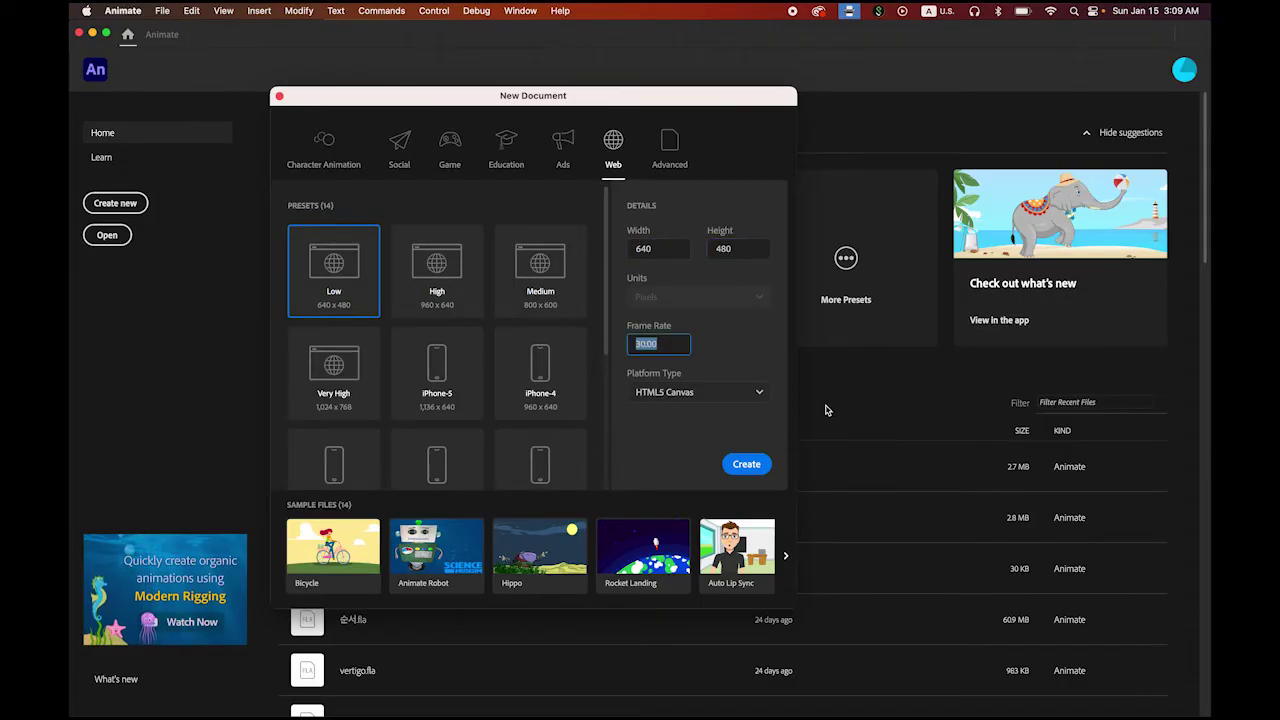
pyautogui.click(759, 394)
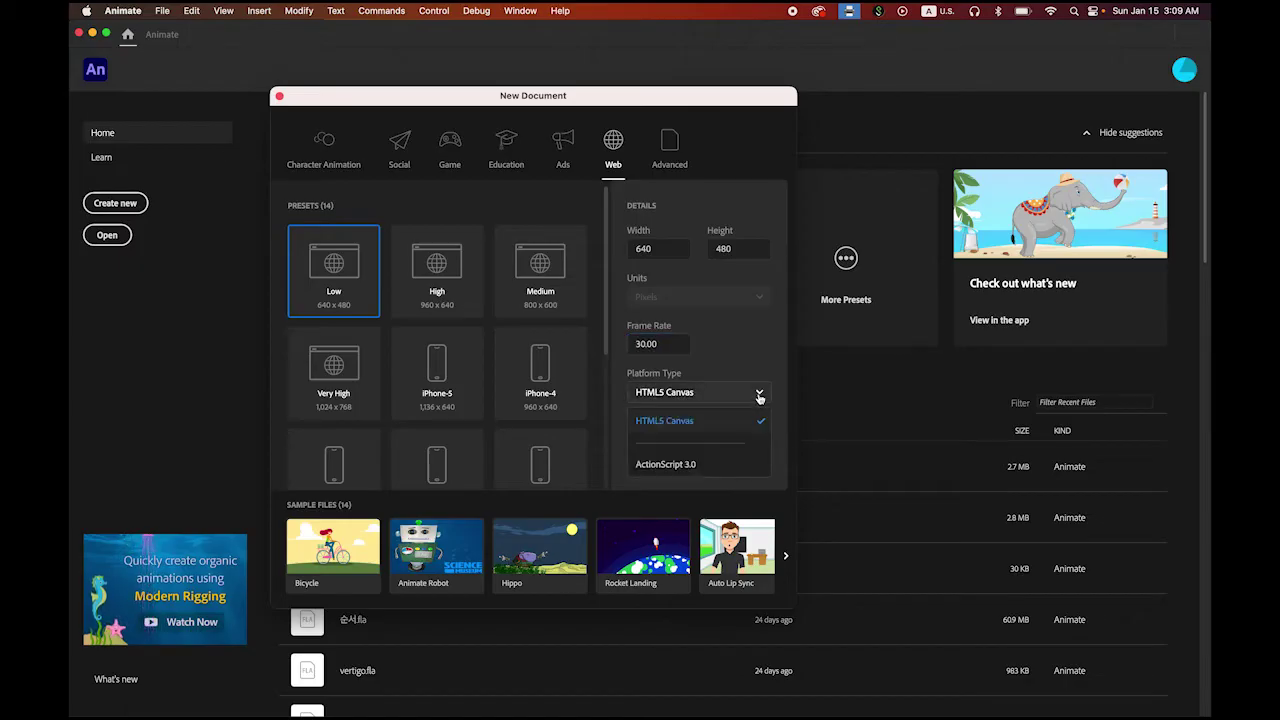
pyautogui.click(697, 423)
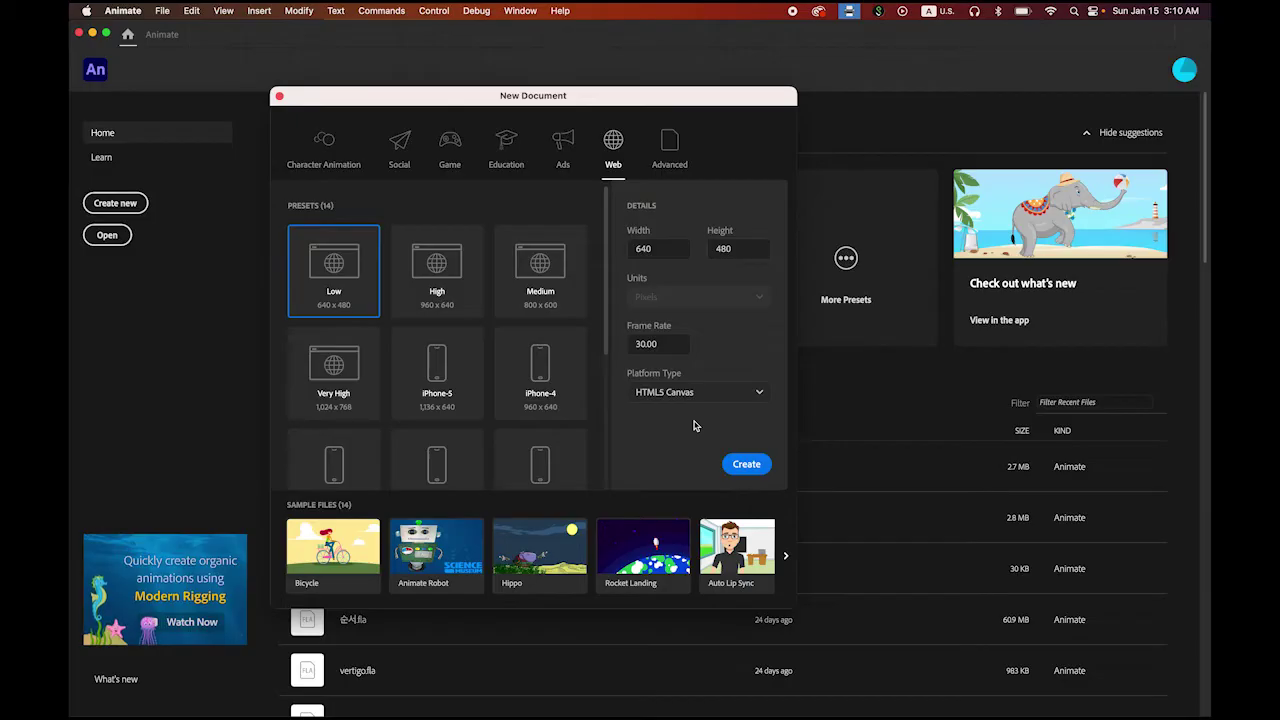
pyautogui.click(748, 466)
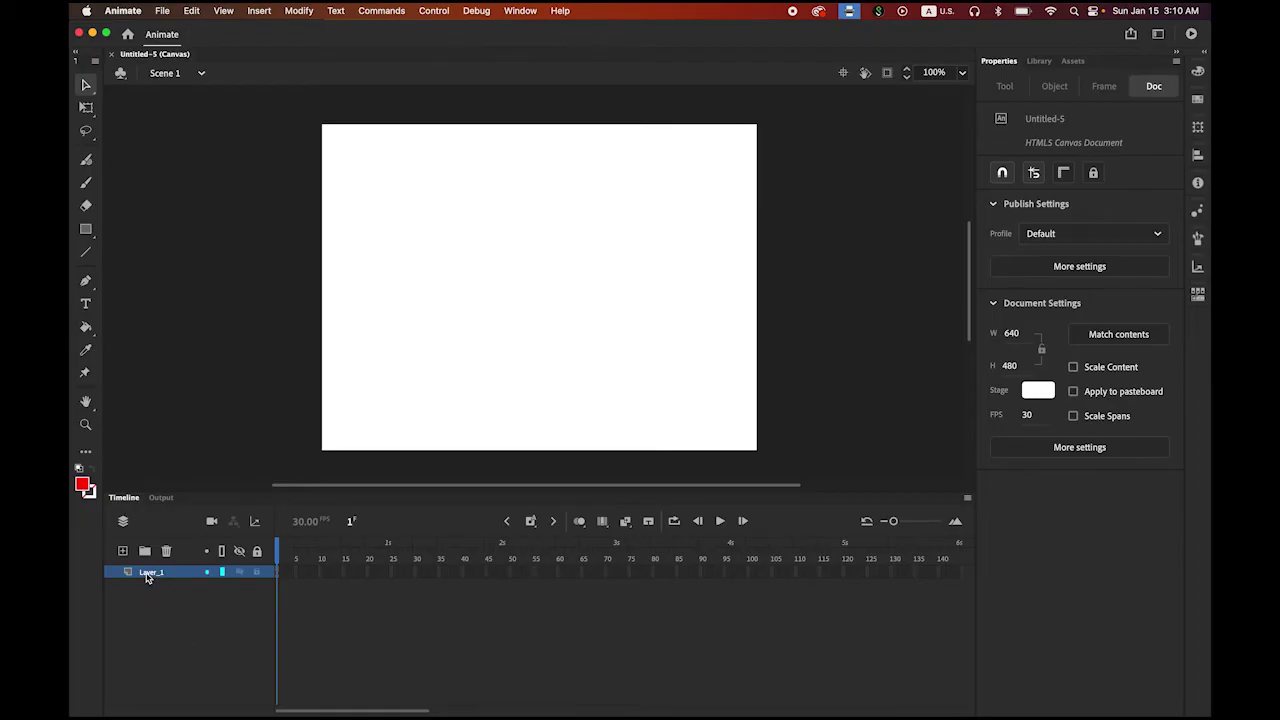
# - Rename Layer_1 to 'frame' and add a new layer named 'keyframe' above it
pyautogui.doubleClick(150, 572)
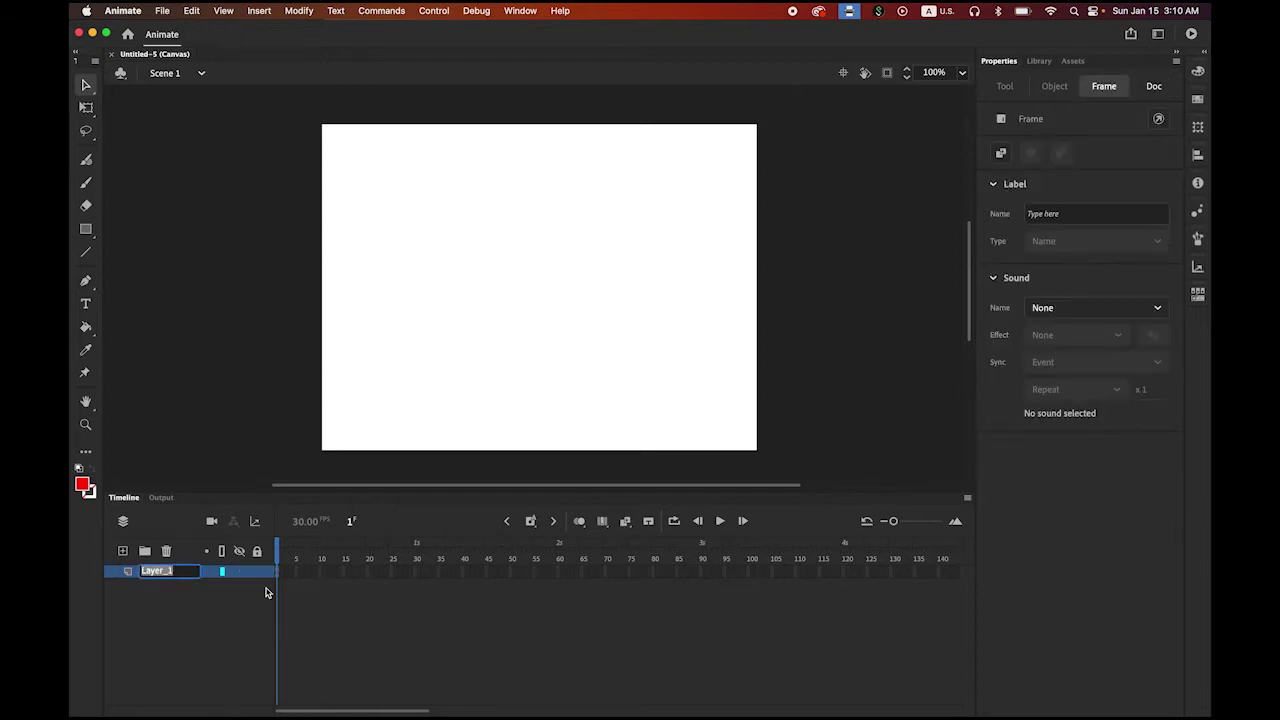
pyautogui.write('frame')
pyautogui.press('Return')
pyautogui.click(122, 551)
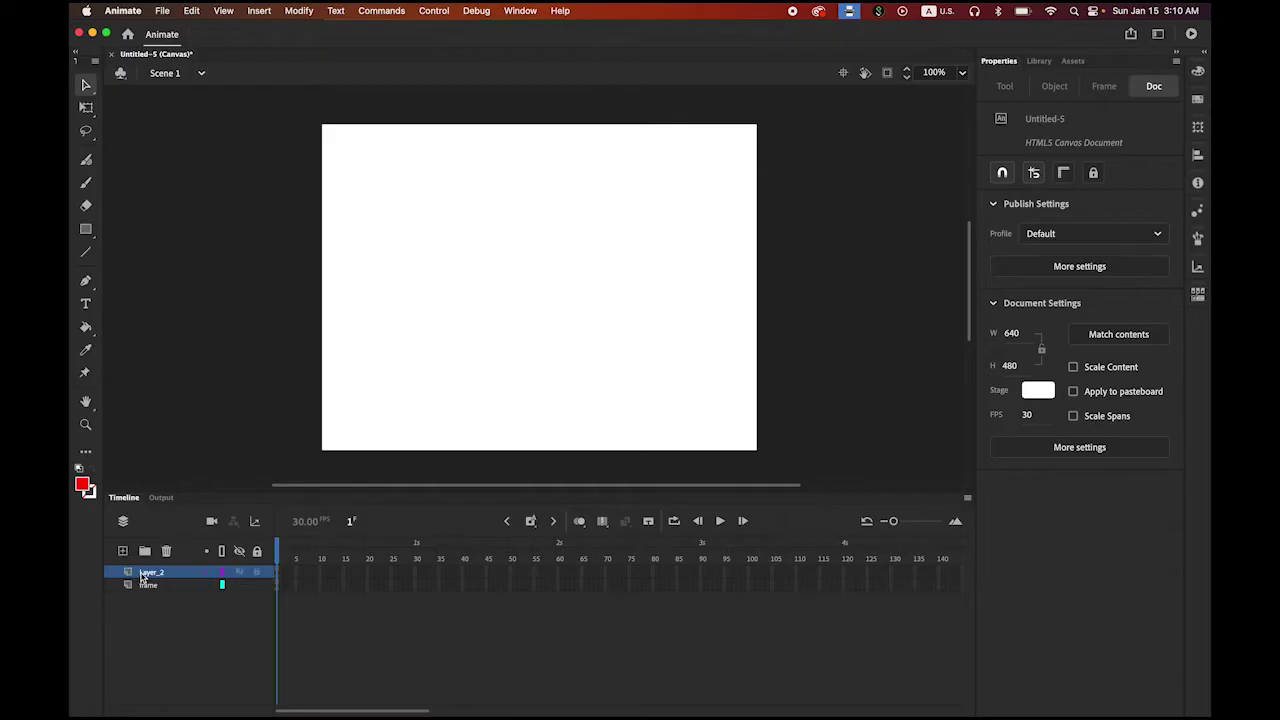
pyautogui.doubleClick(145, 572)
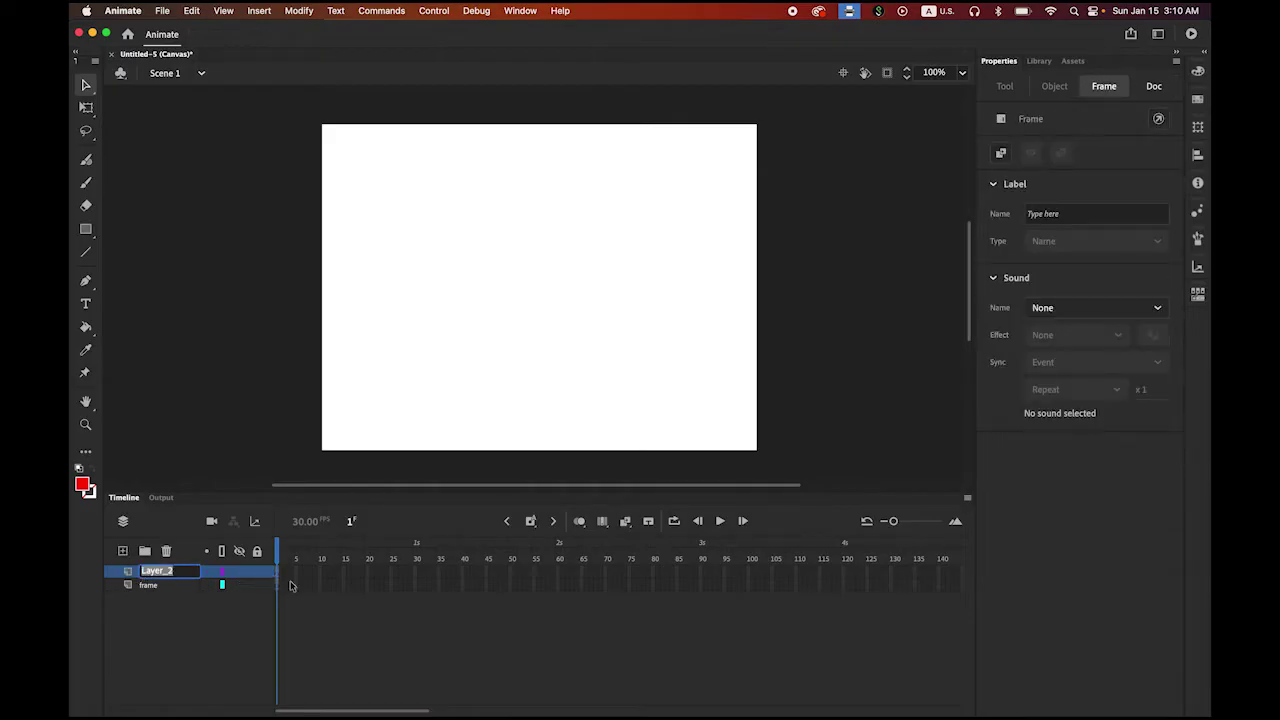
pyautogui.write('keyframe')
pyautogui.press('Return')
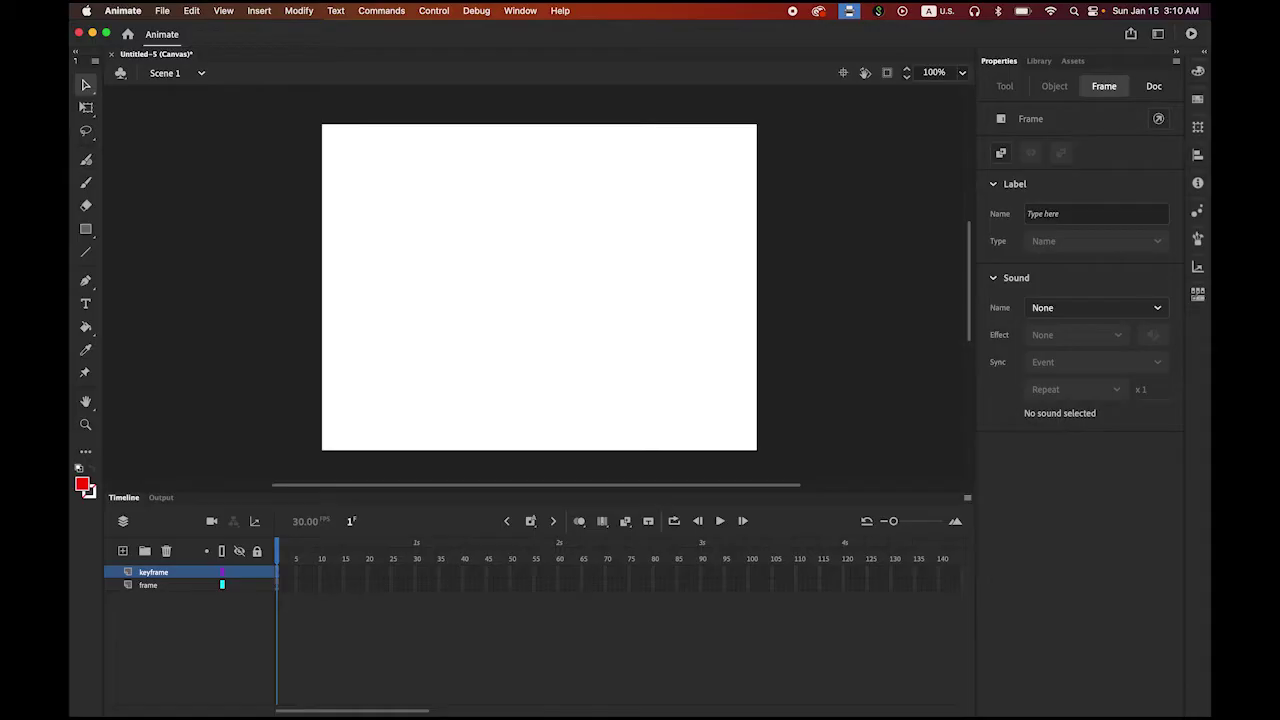
# - Add two more layers named 'blank_keyframe' and 'auto_keyframe' on top
pyautogui.click(122, 551)
pyautogui.doubleClick(150, 572)
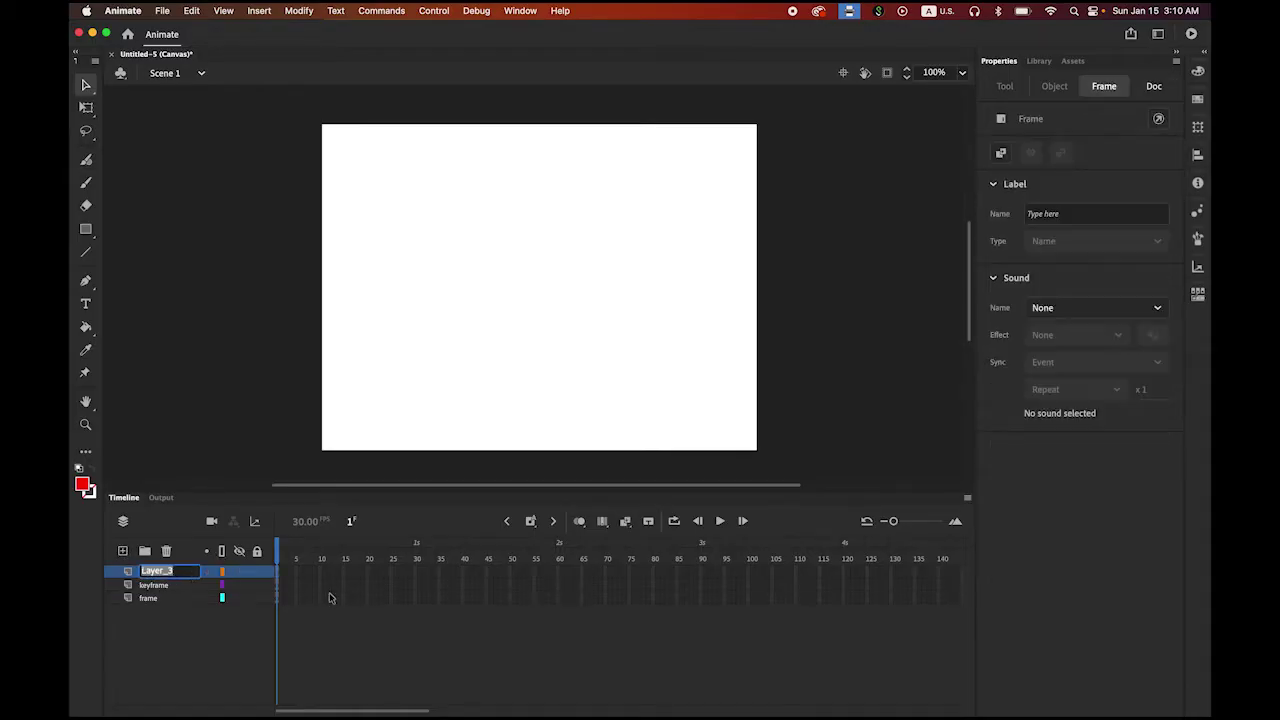
pyautogui.write('blan')
pyautogui.write('k_keyframe')
pyautogui.press('Return')
pyautogui.click(123, 551)
pyautogui.doubleClick(152, 572)
pyautogui.write('auto')
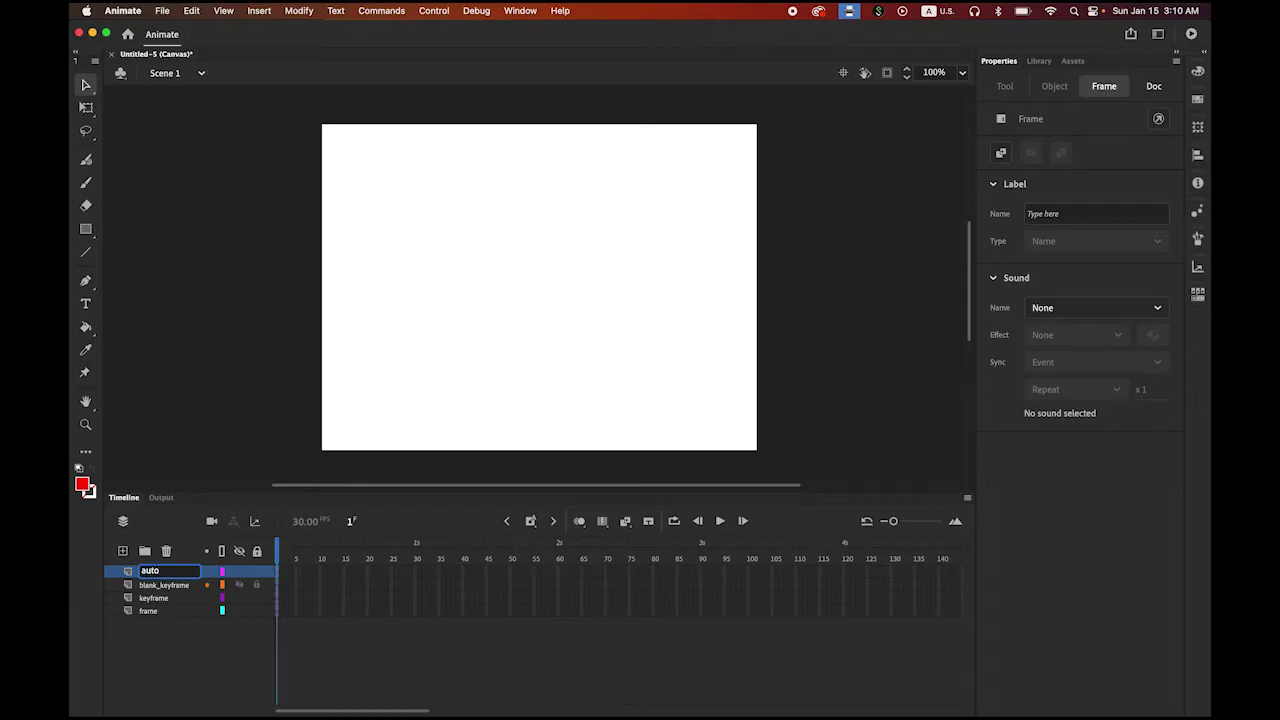
pyautogui.write('_keyframe')
pyautogui.press('Return')
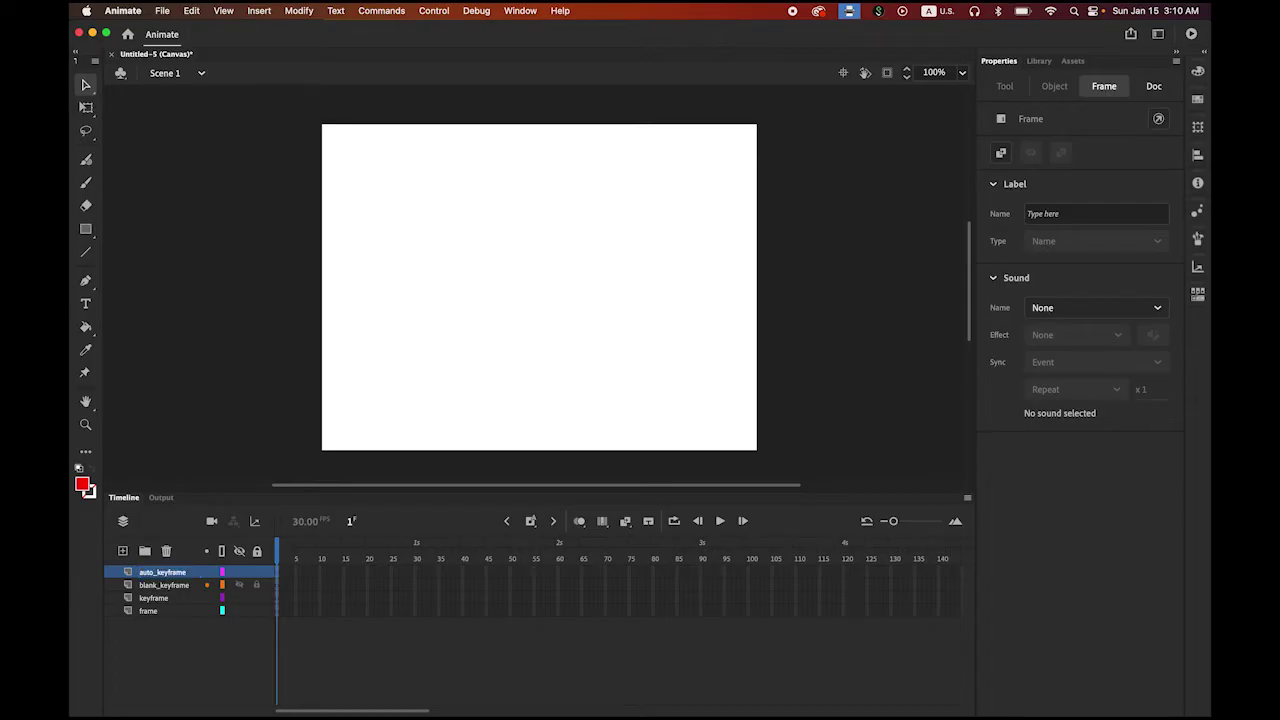
# - Toggle the Auto KeyFrame setting in the insert-keyframe options and reselect the frame layer
pyautogui.click(531, 521)
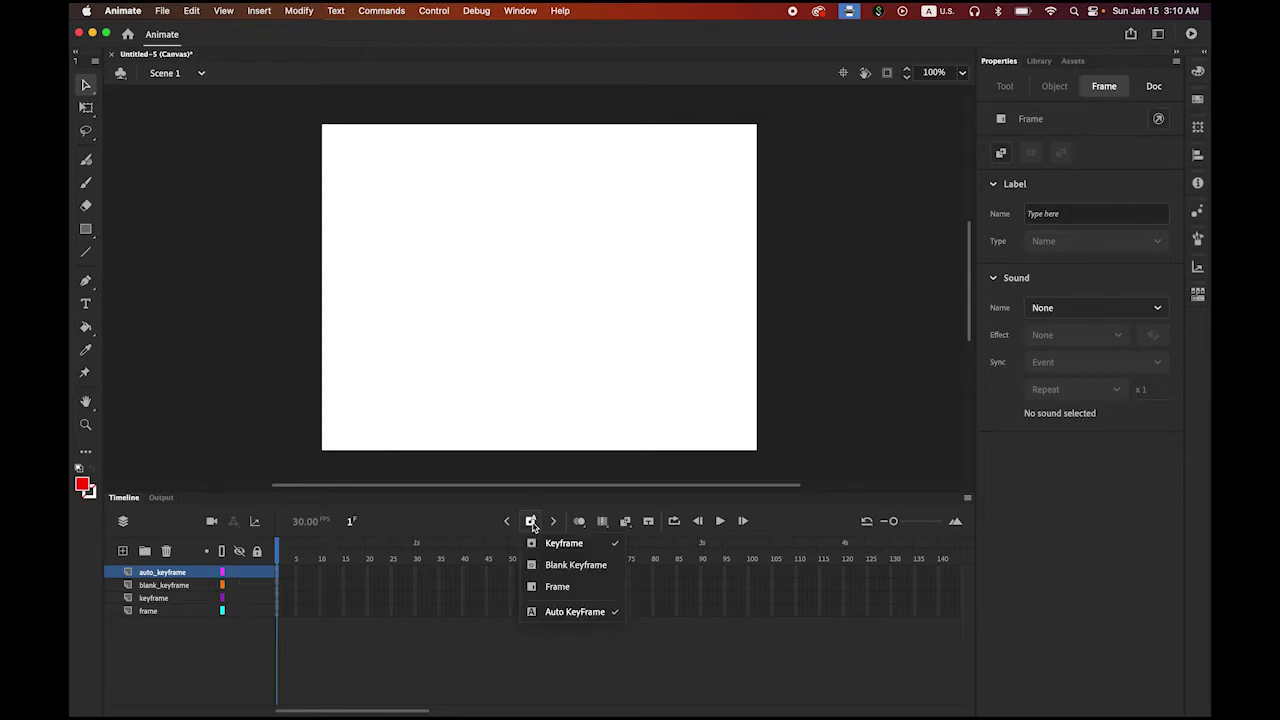
pyautogui.click(603, 615)
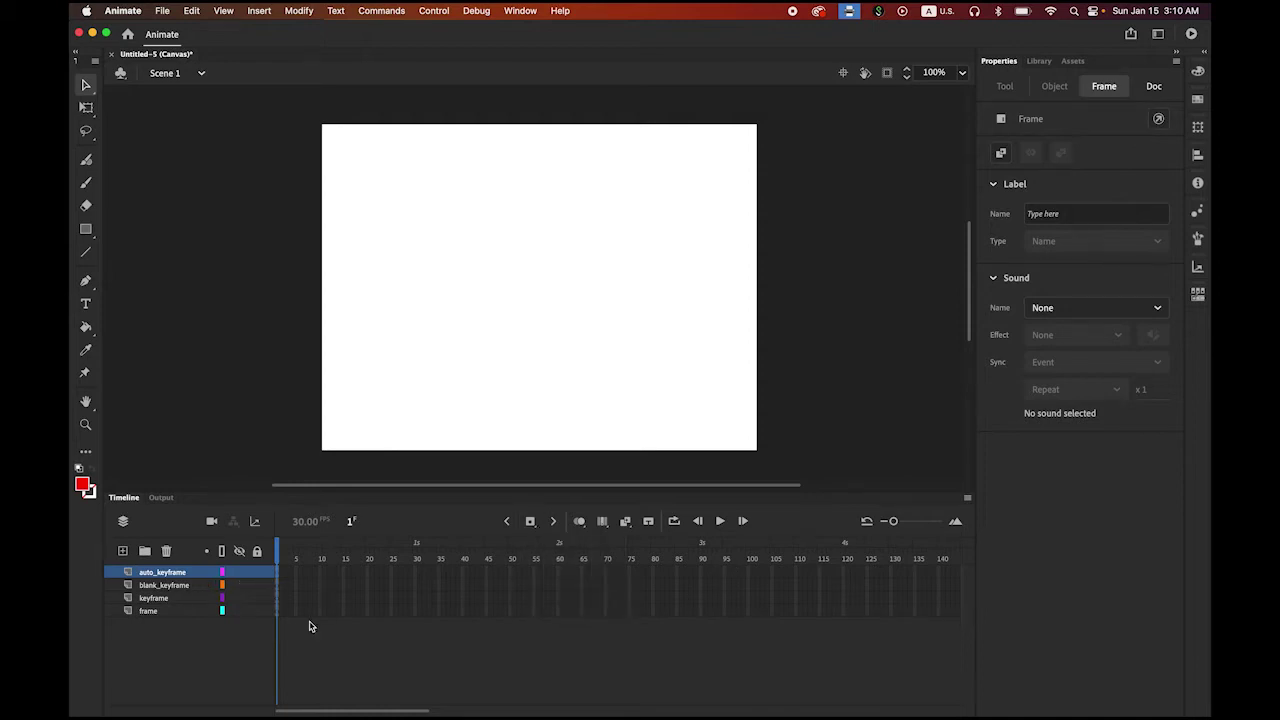
pyautogui.click(150, 611)
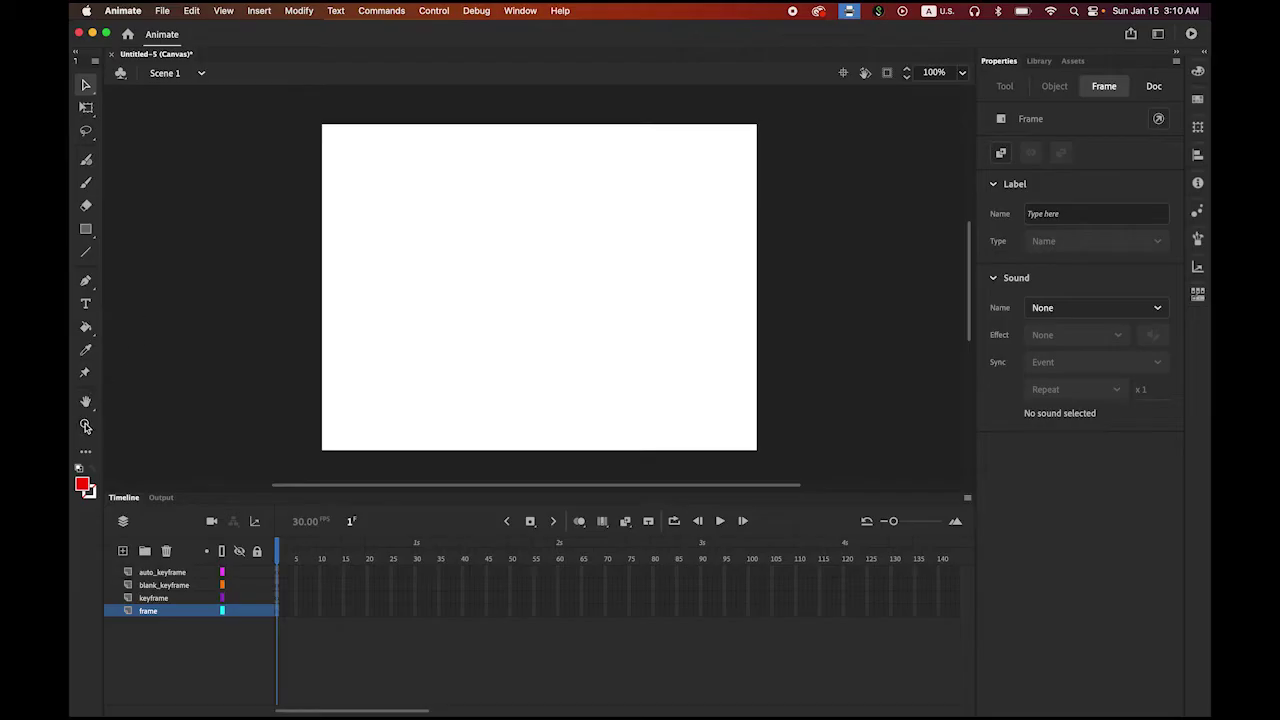
# - Draw a radial-gradient rectangle spanning the entire stage on the frame layer
pyautogui.click(88, 230)
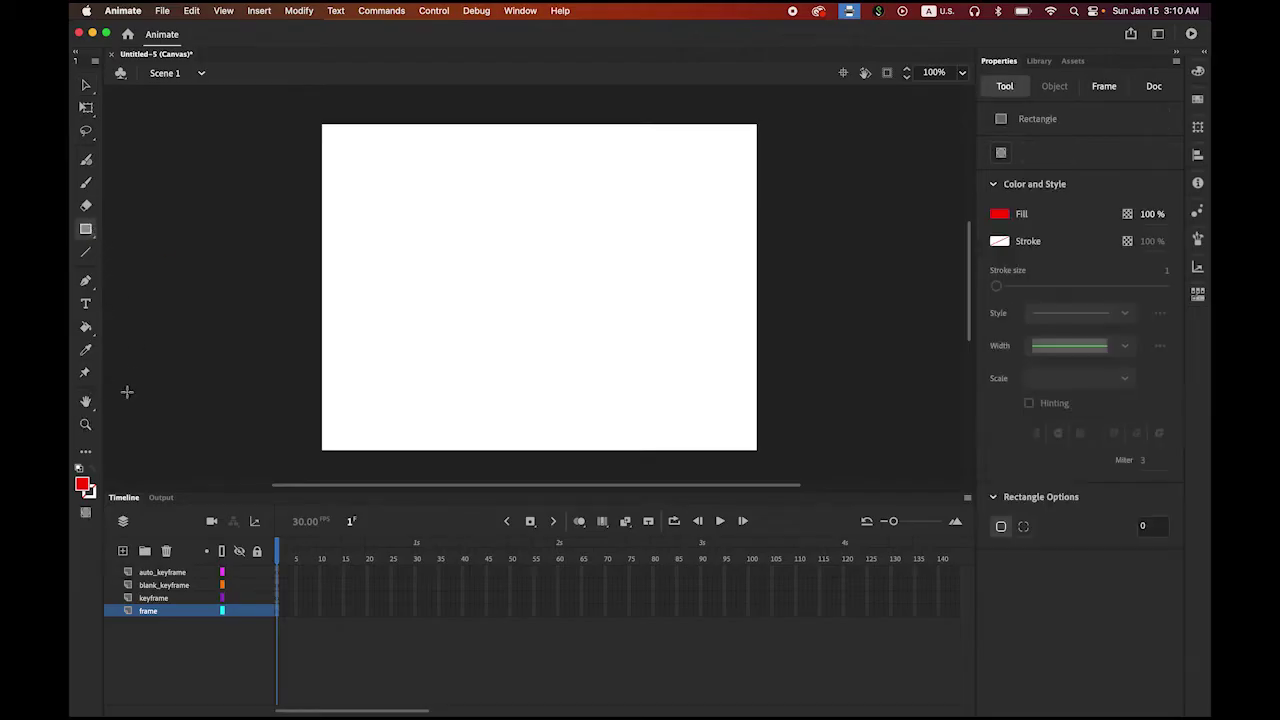
pyautogui.click(82, 485)
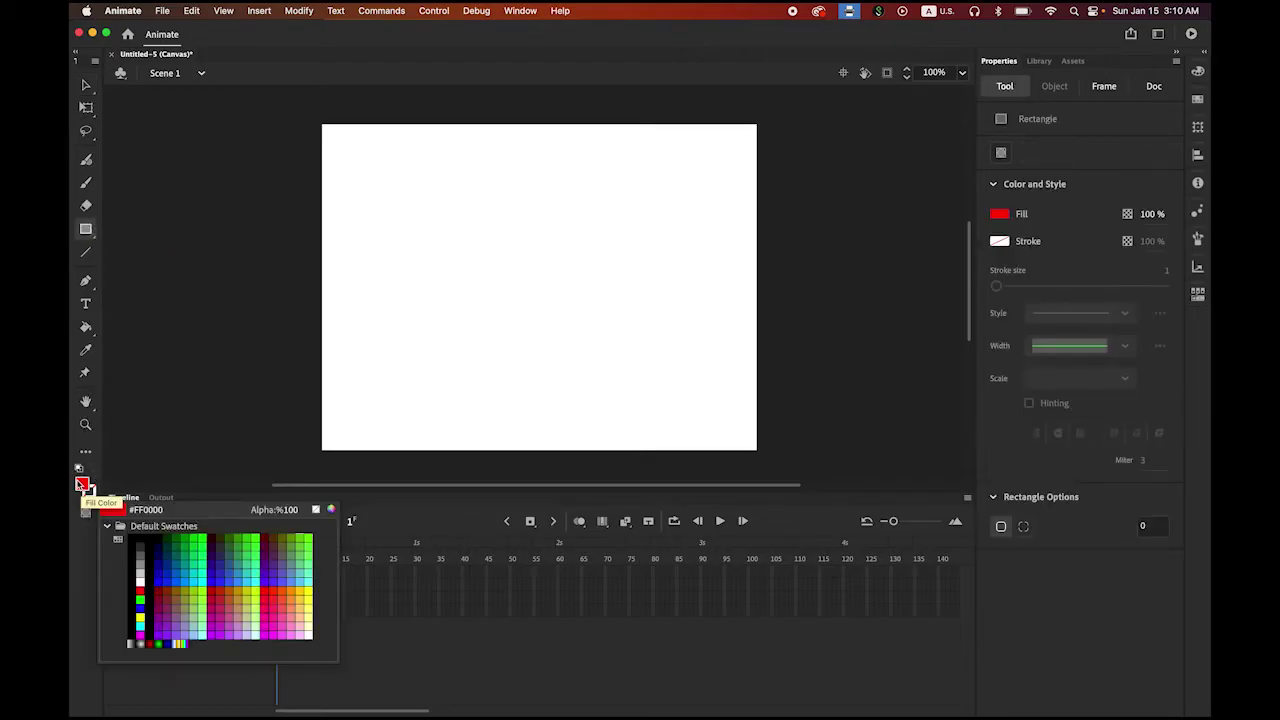
pyautogui.click(146, 641)
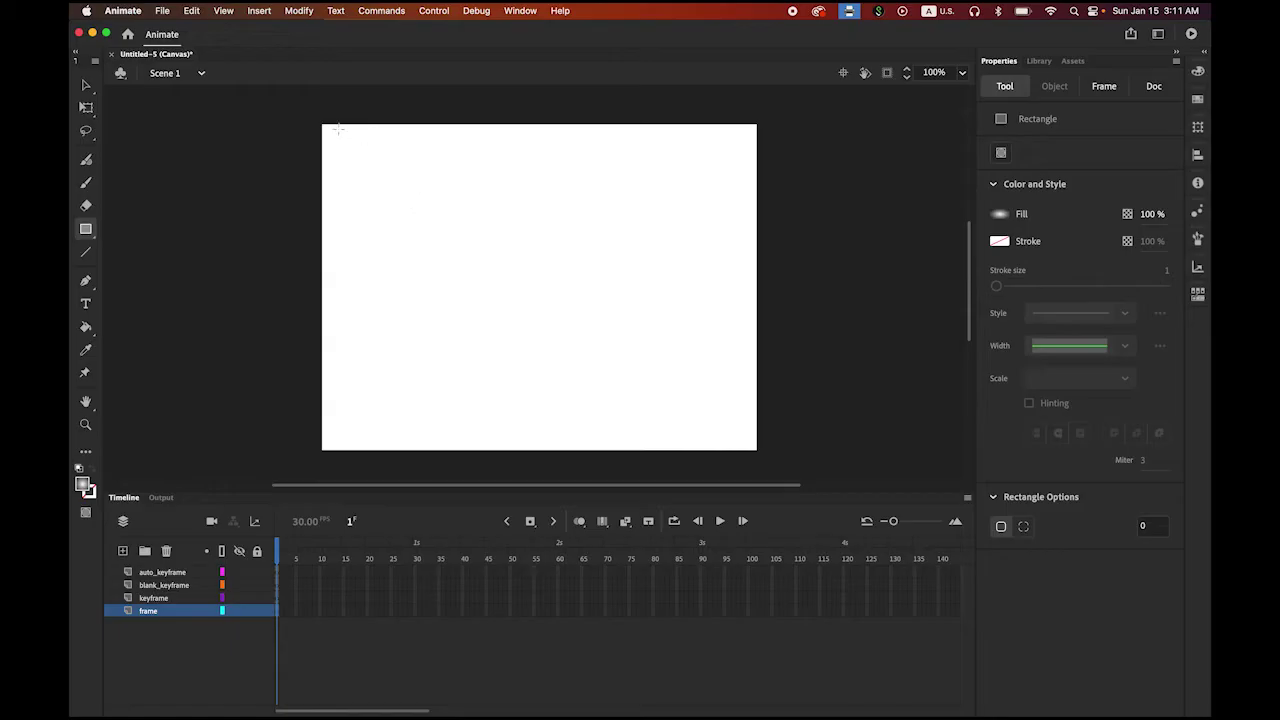
pyautogui.moveTo(321, 123); pyautogui.dragTo(757, 454)
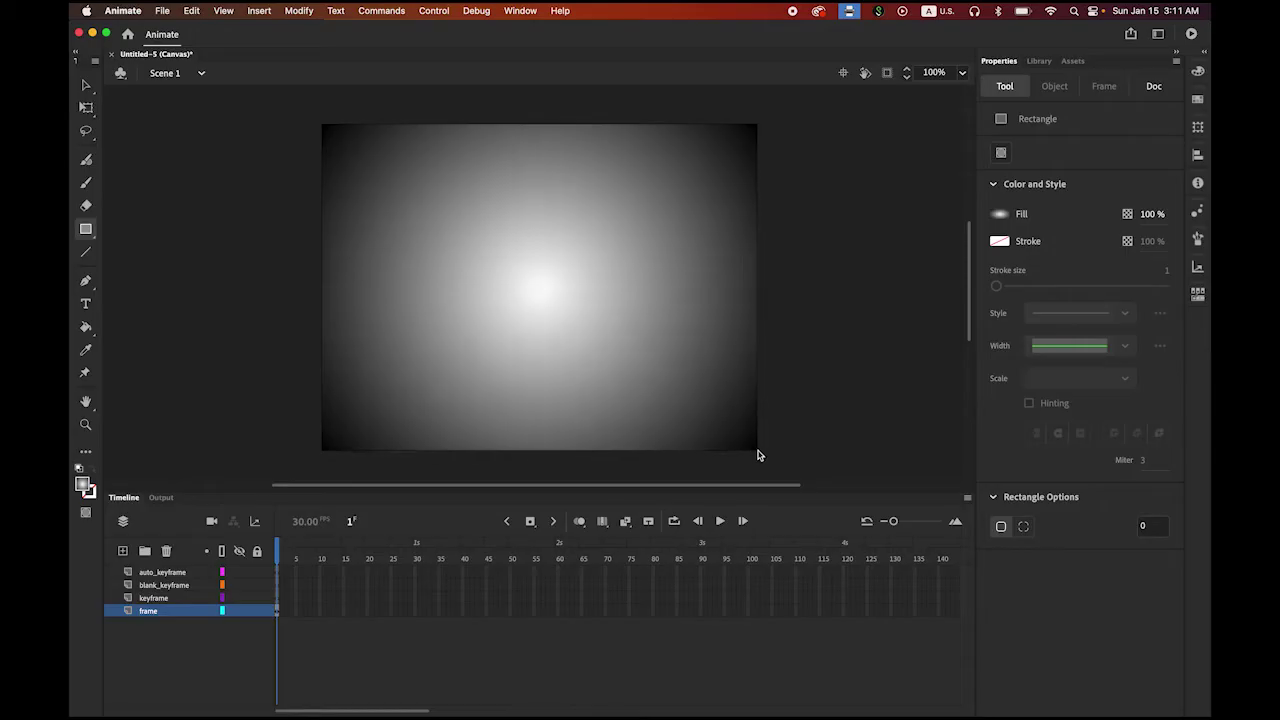
pyautogui.click(86, 87)
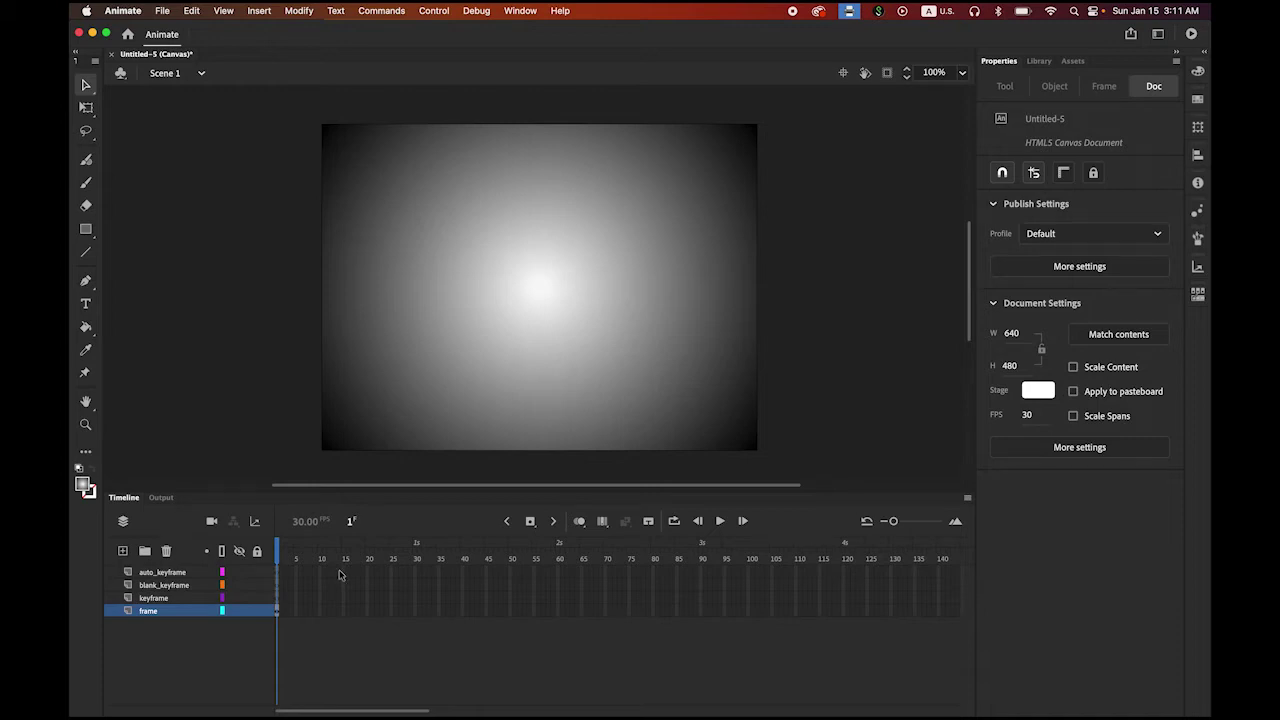
# - Draw a small orange #FF6600 square near the stage's top-left on the keyframe layer
pyautogui.click(156, 598)
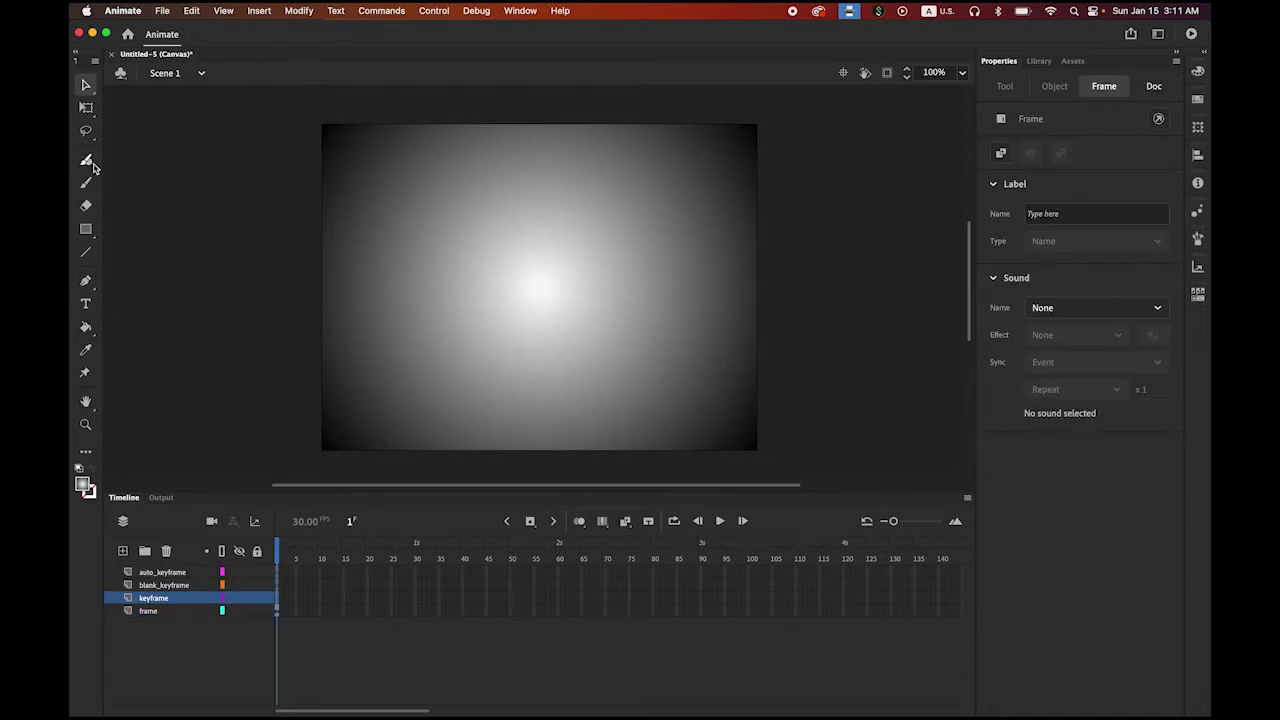
pyautogui.click(86, 231)
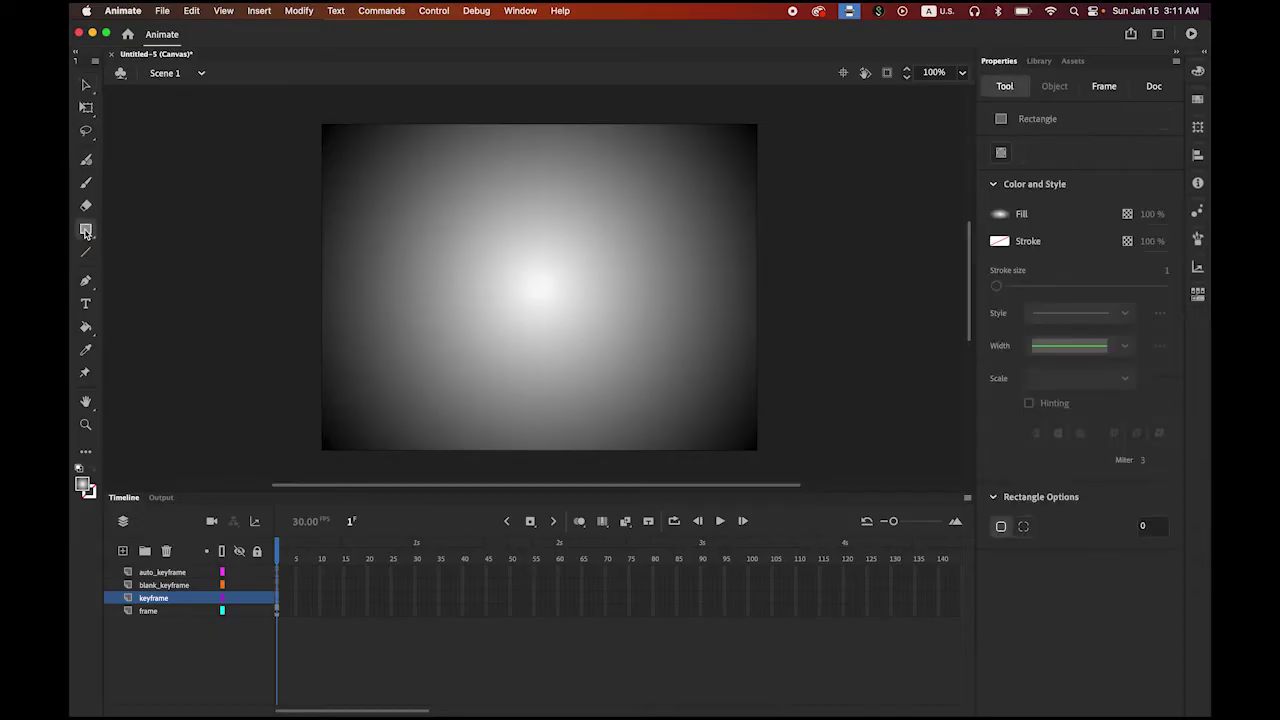
pyautogui.click(85, 486)
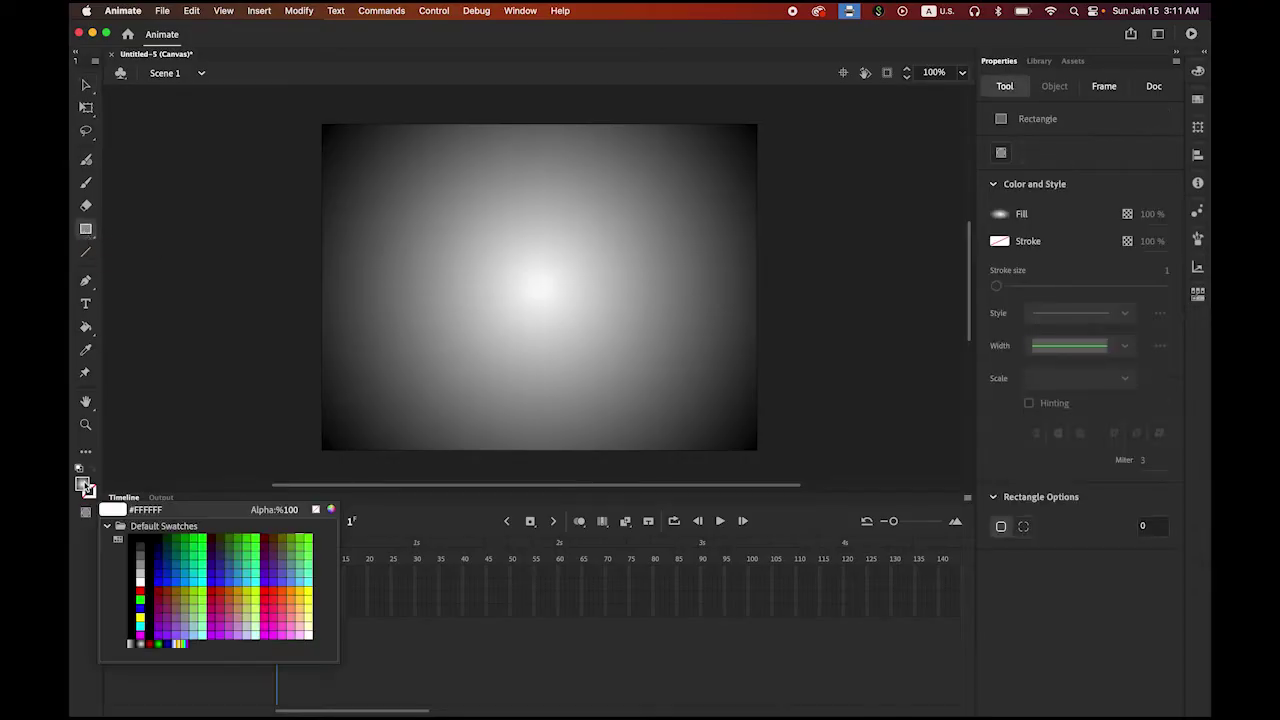
pyautogui.click(289, 587)
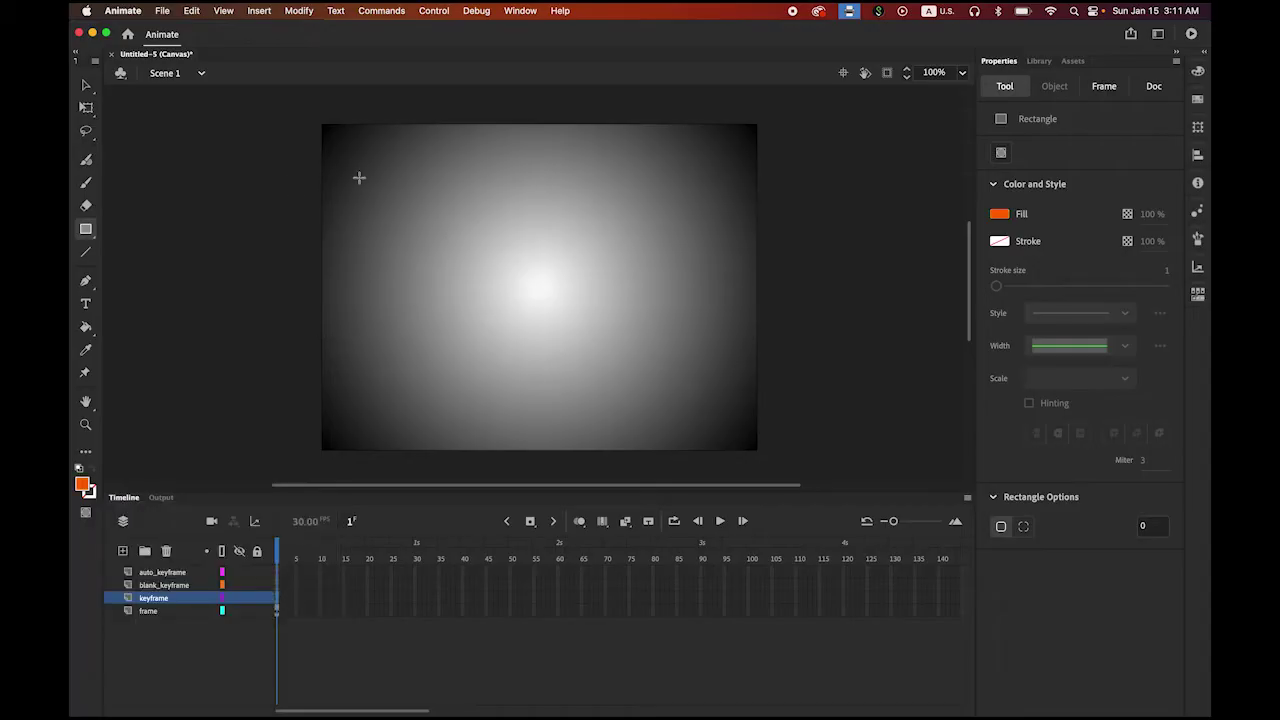
pyautogui.moveTo(354, 152); pyautogui.dragTo(405, 204)
pyautogui.click(86, 85)
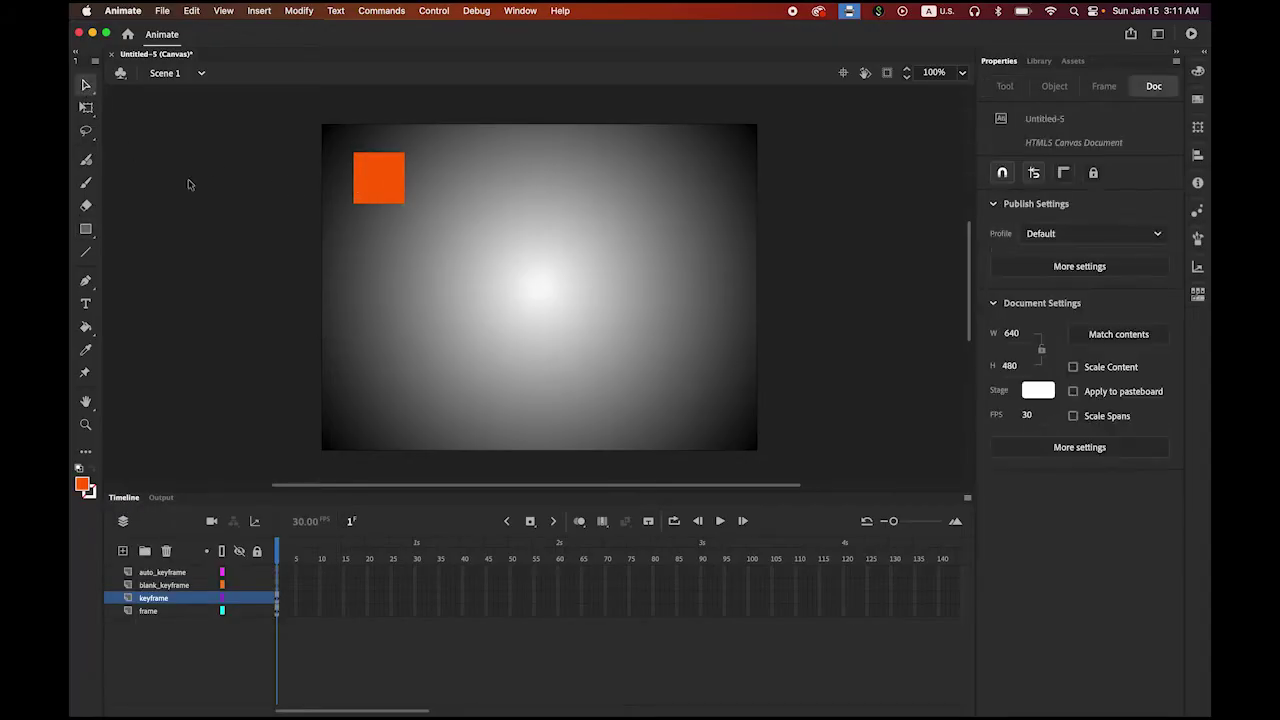
# - Draw a blue square below the orange one on the blank_keyframe layer
pyautogui.click(171, 586)
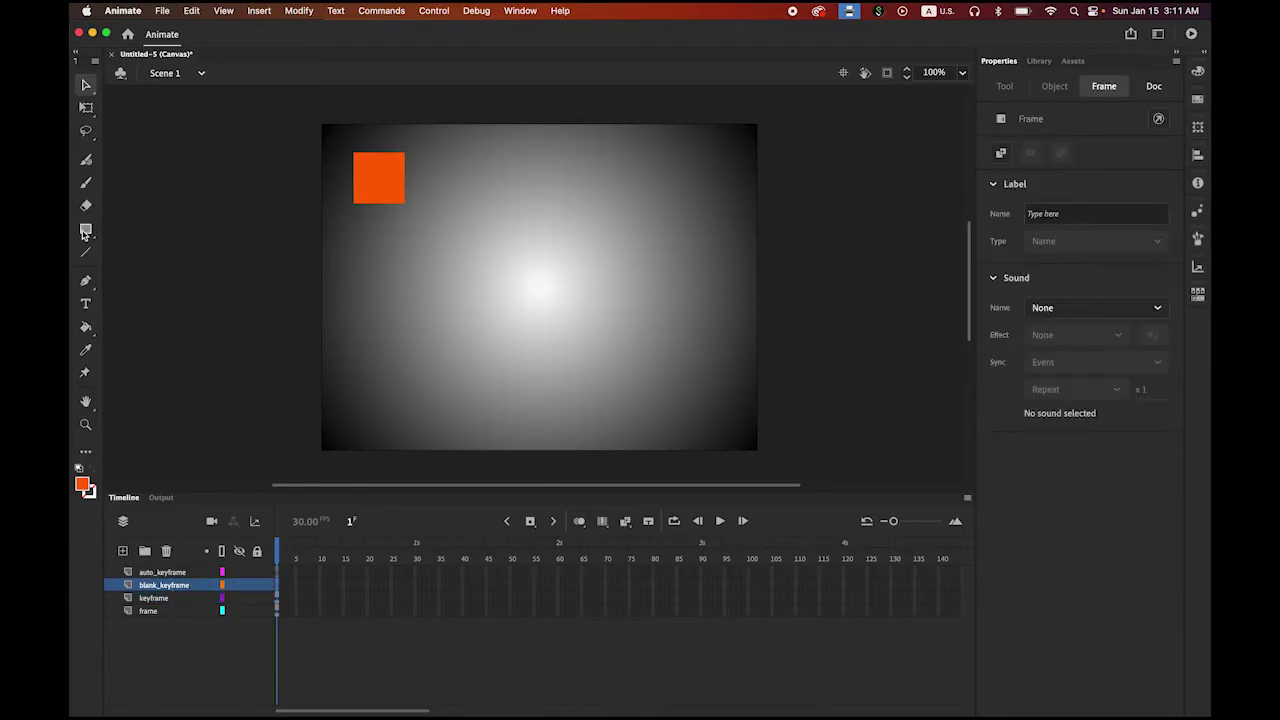
pyautogui.click(85, 231)
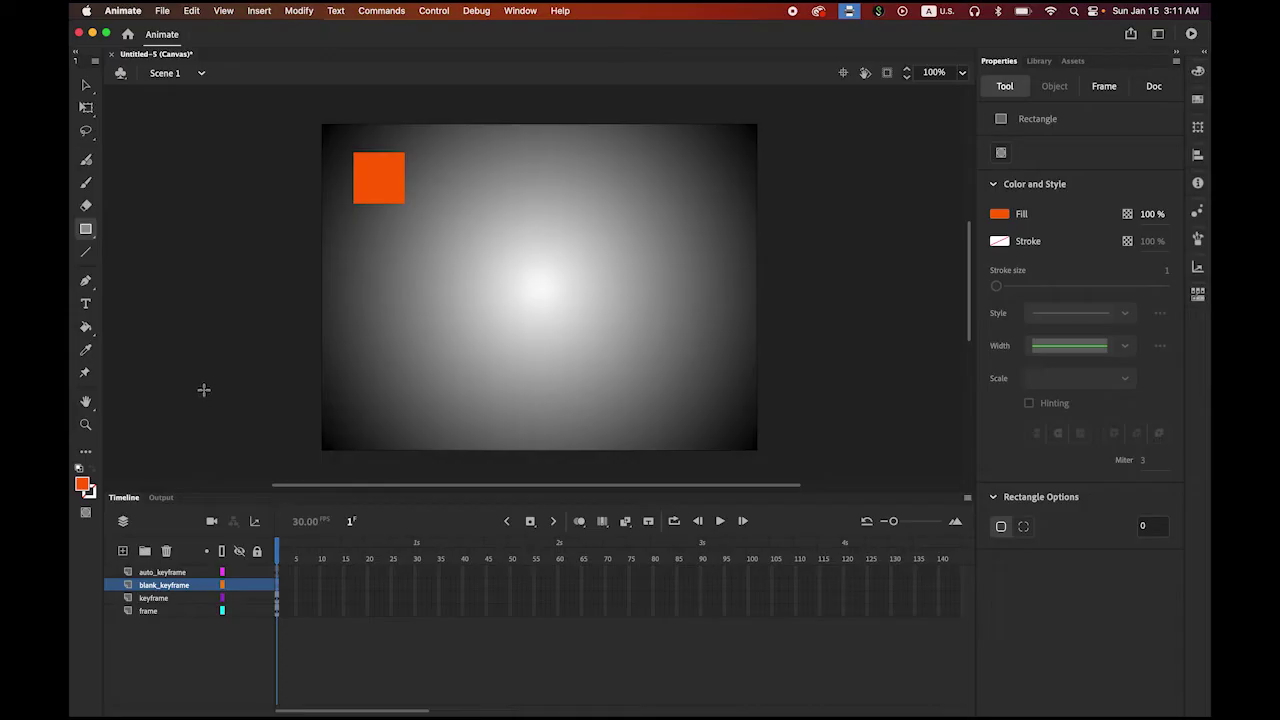
pyautogui.click(86, 486)
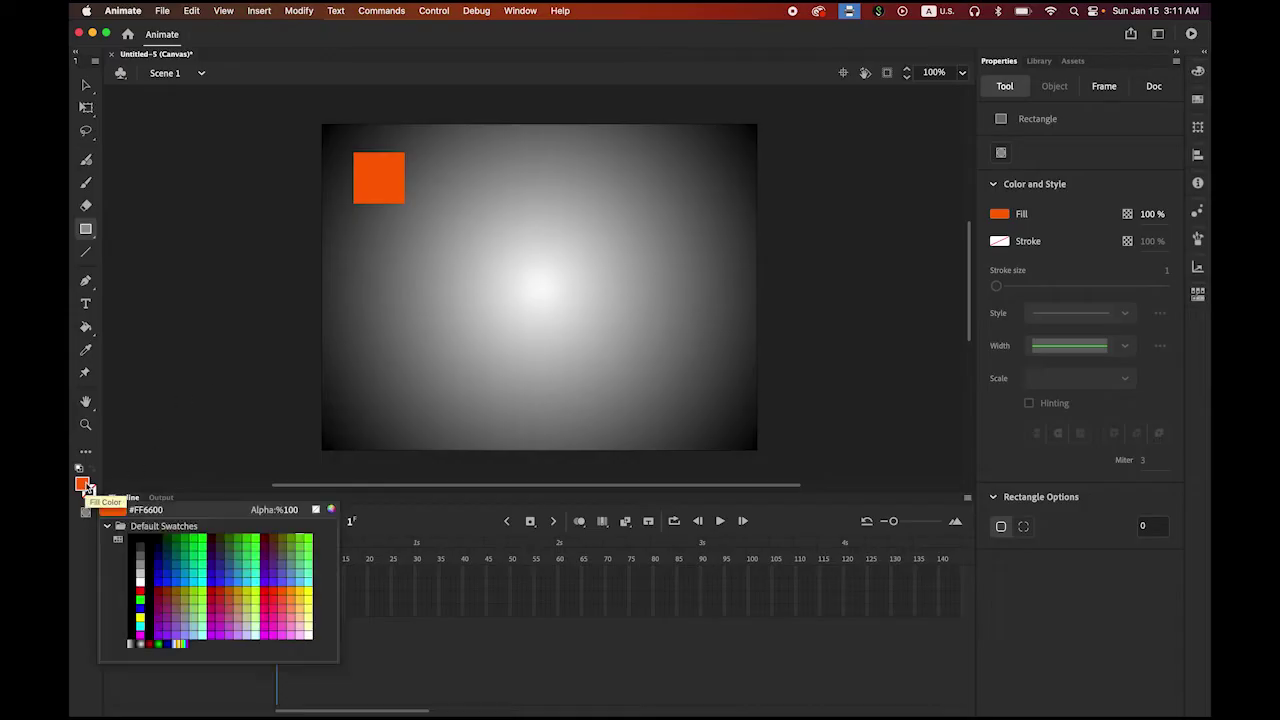
pyautogui.click(175, 580)
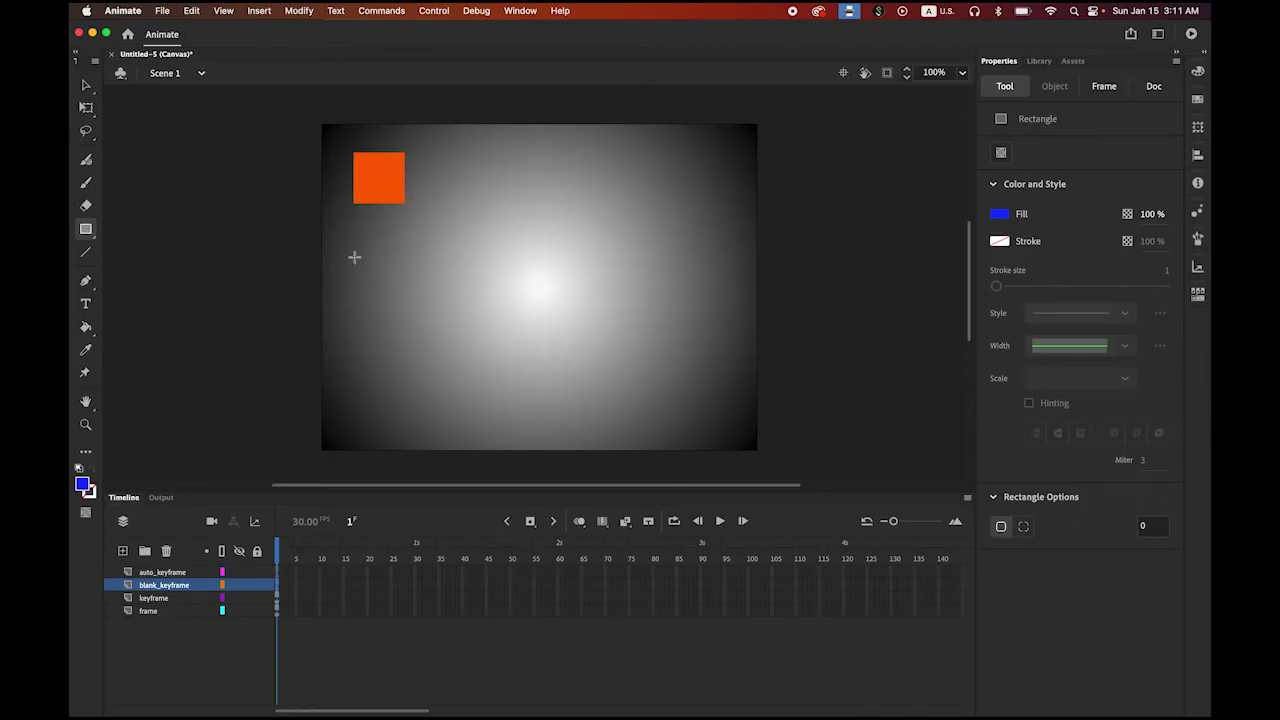
pyautogui.moveTo(354, 257); pyautogui.dragTo(407, 310)
pyautogui.click(86, 85)
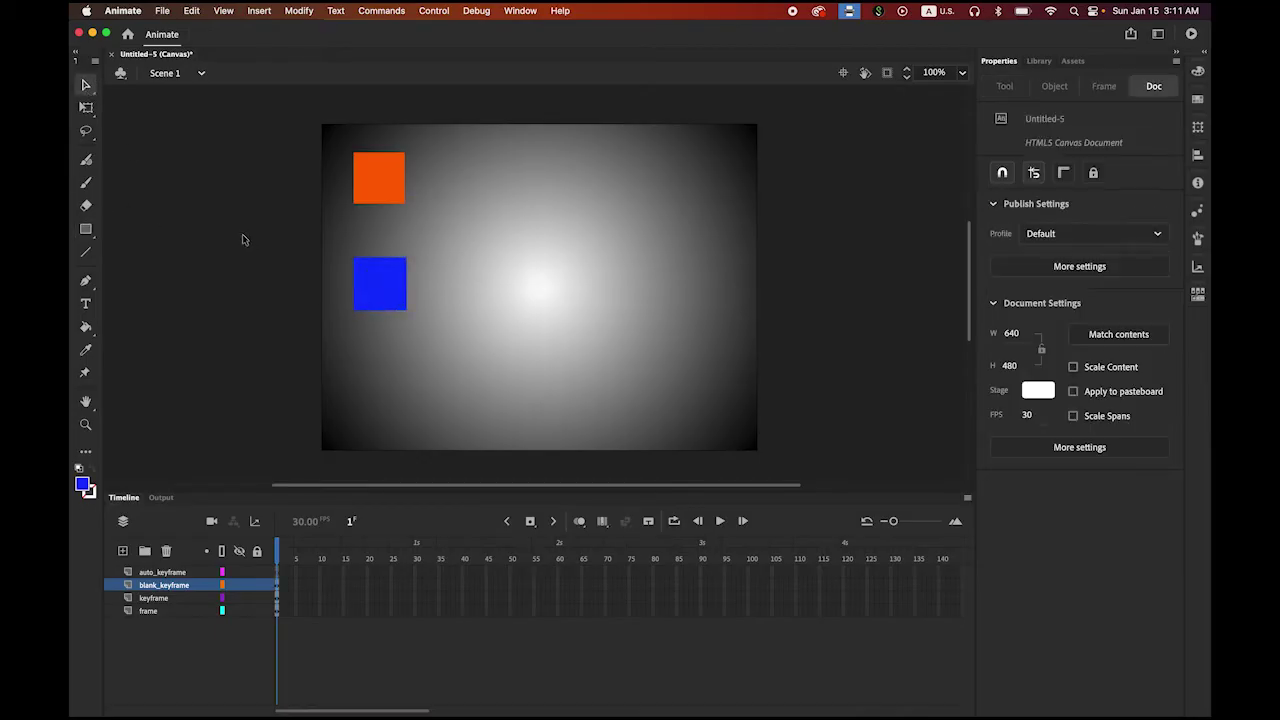
# - Draw a green PolyStar triangle below the blue square on auto_keyframe, nudged slightly right
pyautogui.click(177, 572)
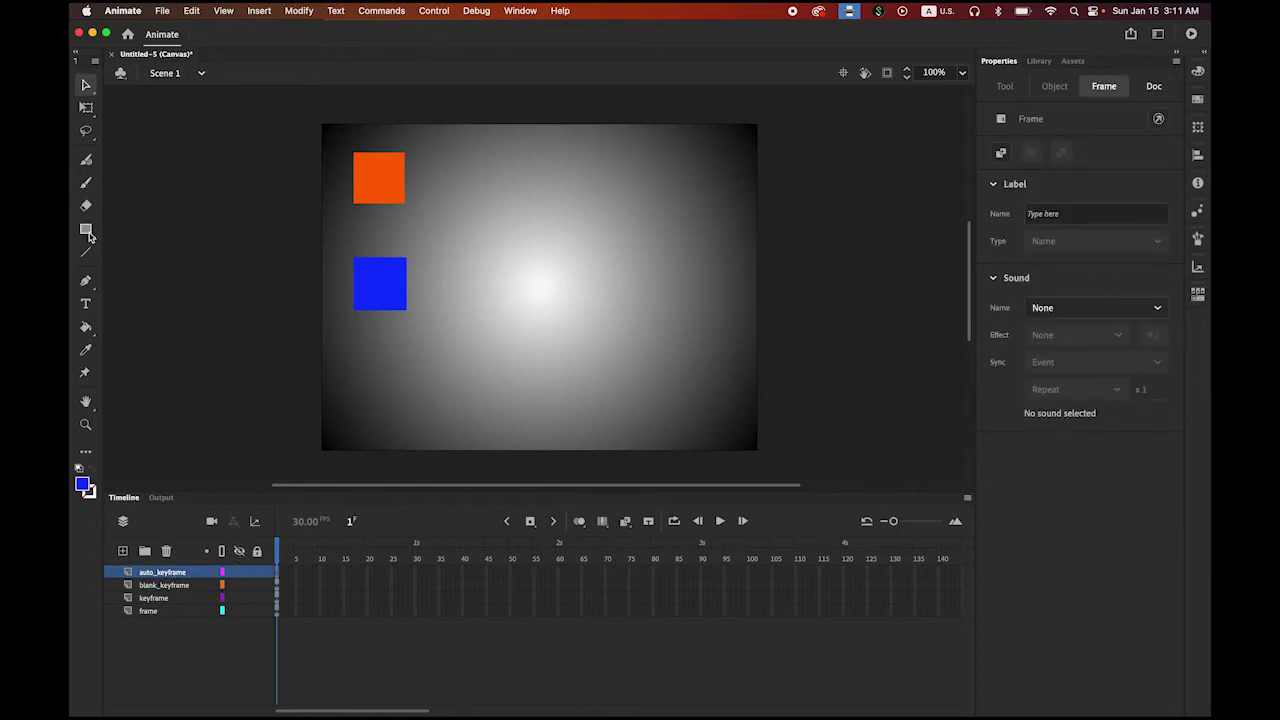
pyautogui.click(87, 231)
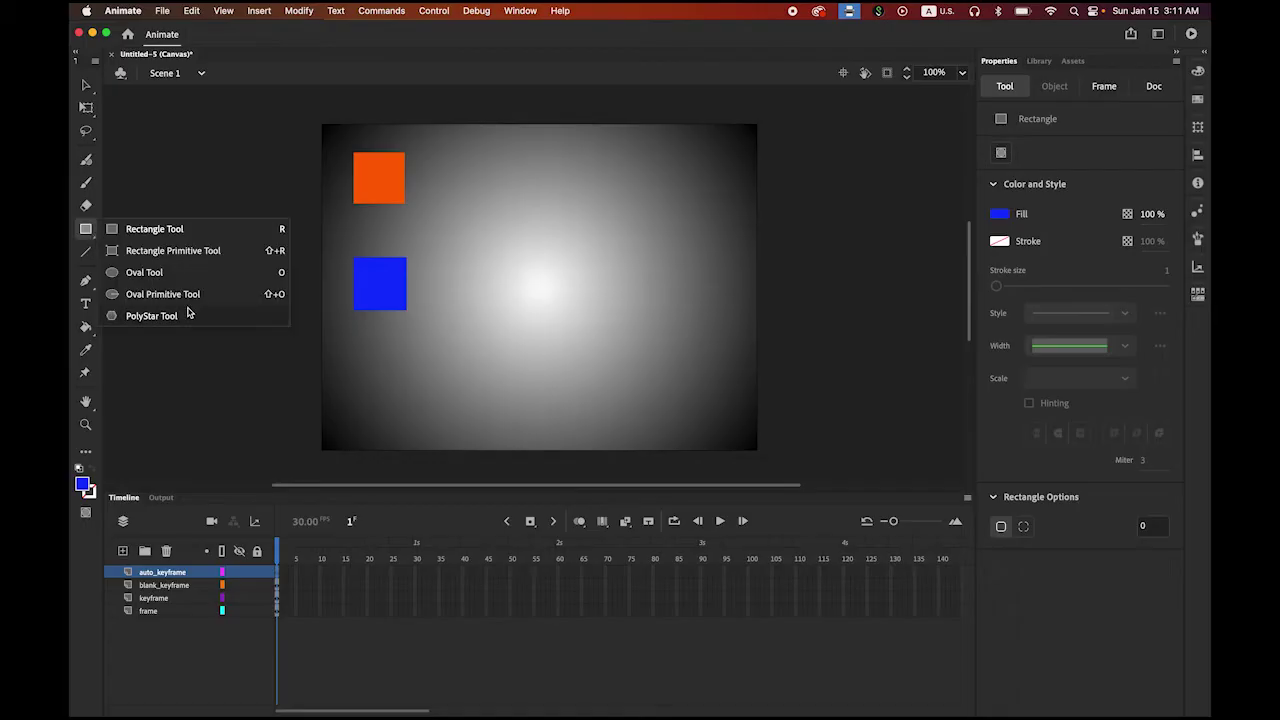
pyautogui.click(188, 318)
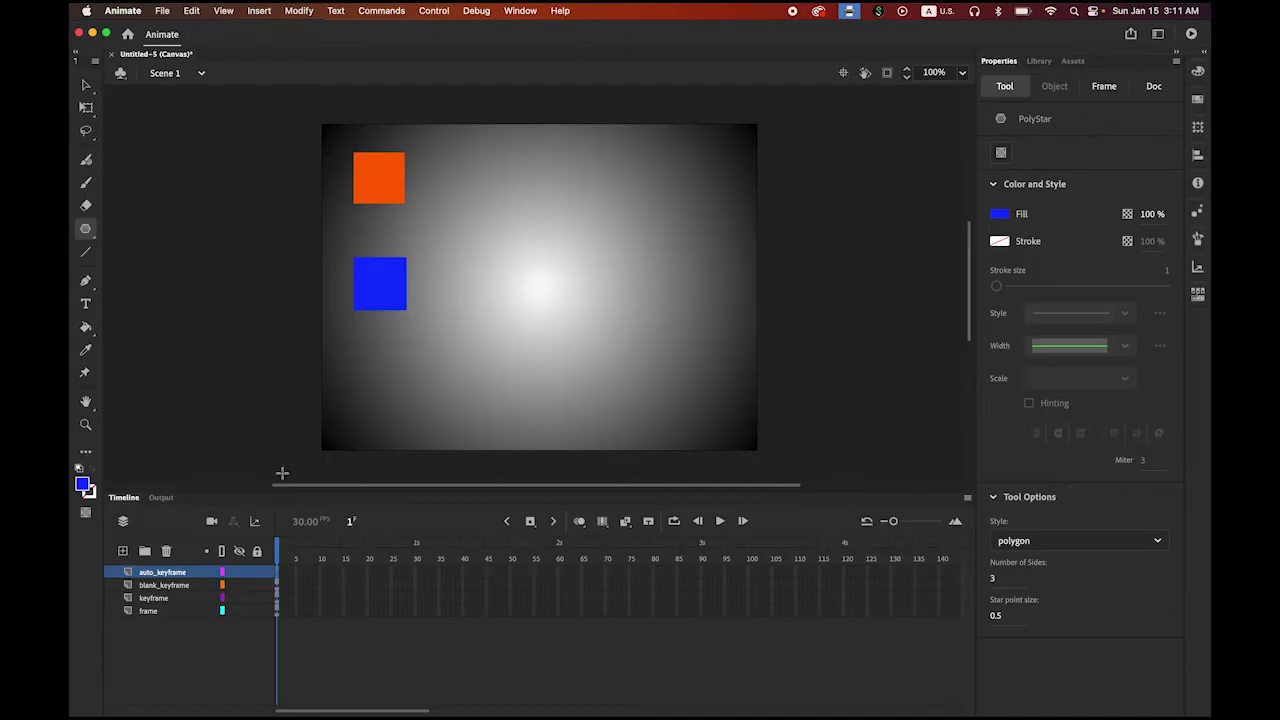
pyautogui.click(83, 485)
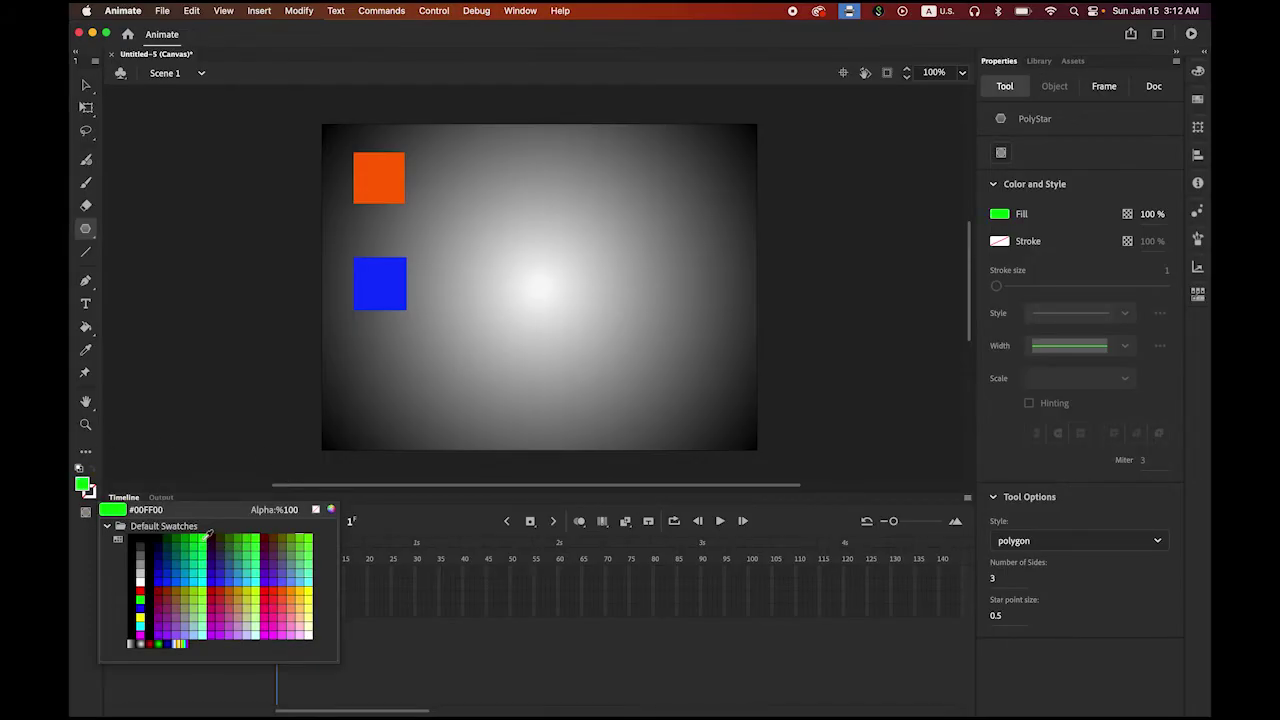
pyautogui.click(207, 540)
pyautogui.moveTo(368, 377)
pyautogui.mouseDown()
pyautogui.moveTo(400, 408)
pyautogui.moveTo(378, 383)
pyautogui.mouseUp()
pyautogui.click(86, 86)
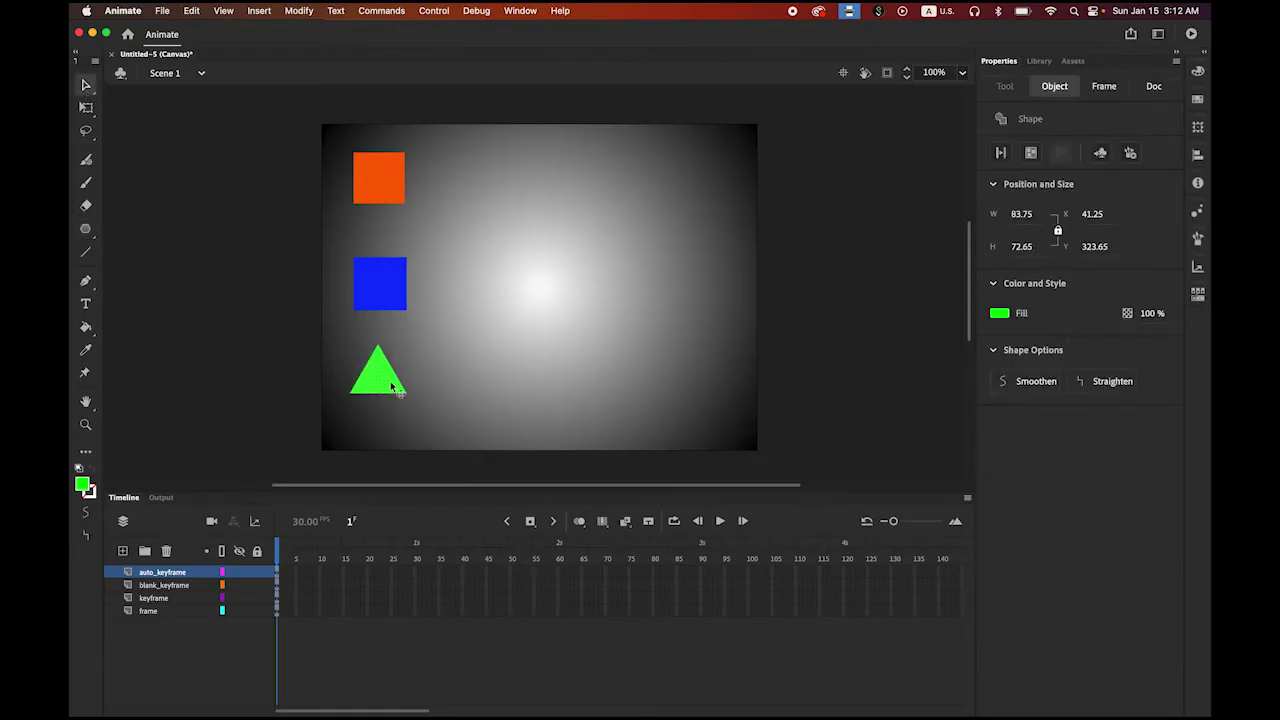
pyautogui.press('Right')
pyautogui.press('Right')
# - Insert frames on the frame layer so the gradient background extends through frame 30
pyautogui.click(217, 348)
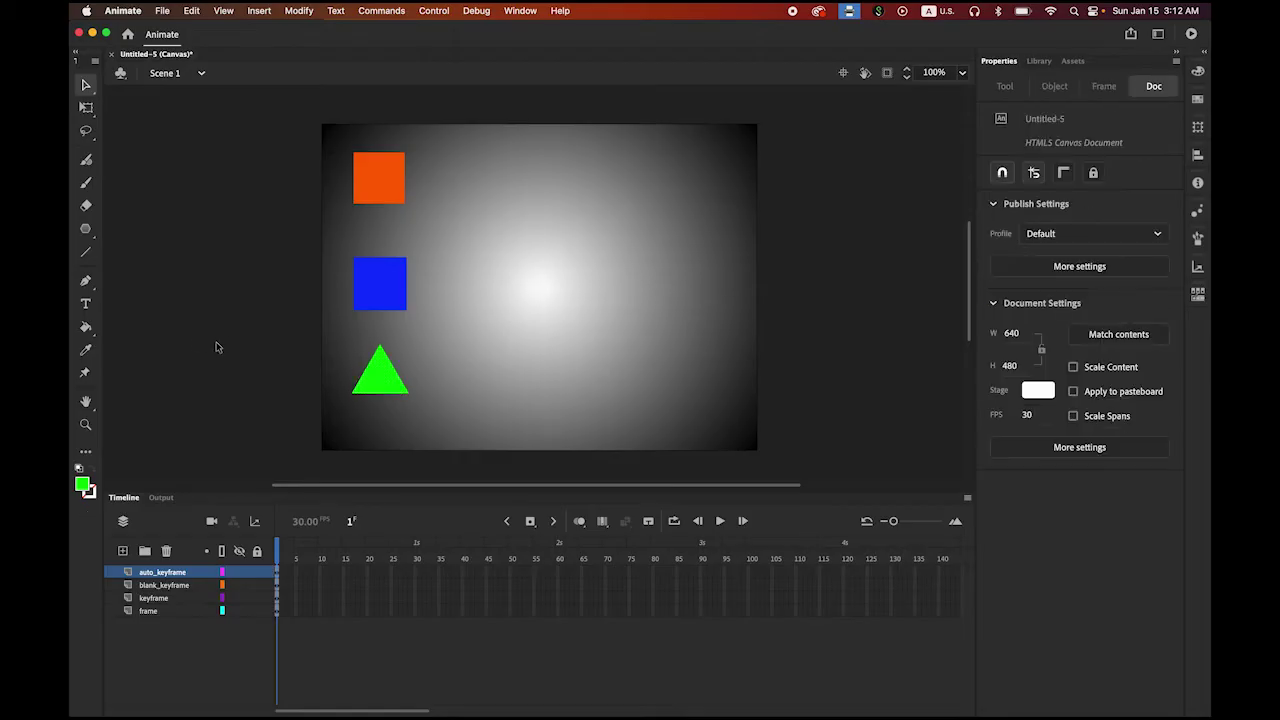
pyautogui.click(162, 612)
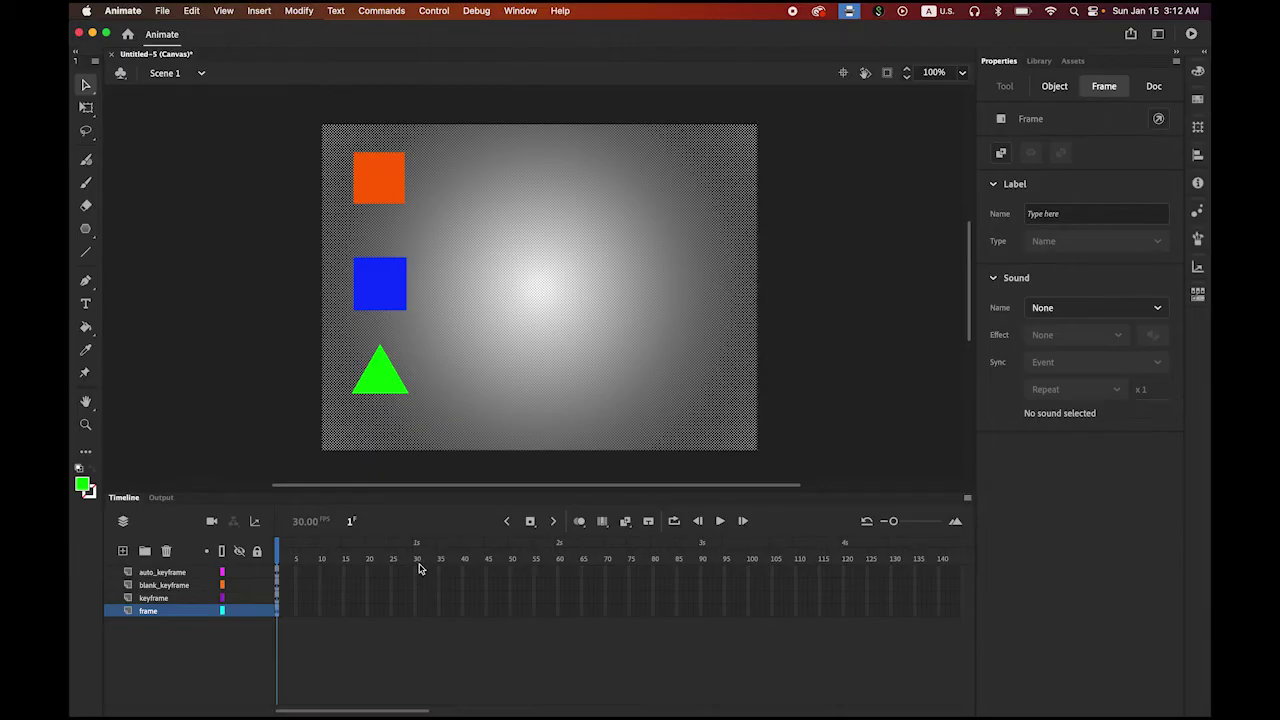
pyautogui.click(279, 612)
pyautogui.click(416, 614)
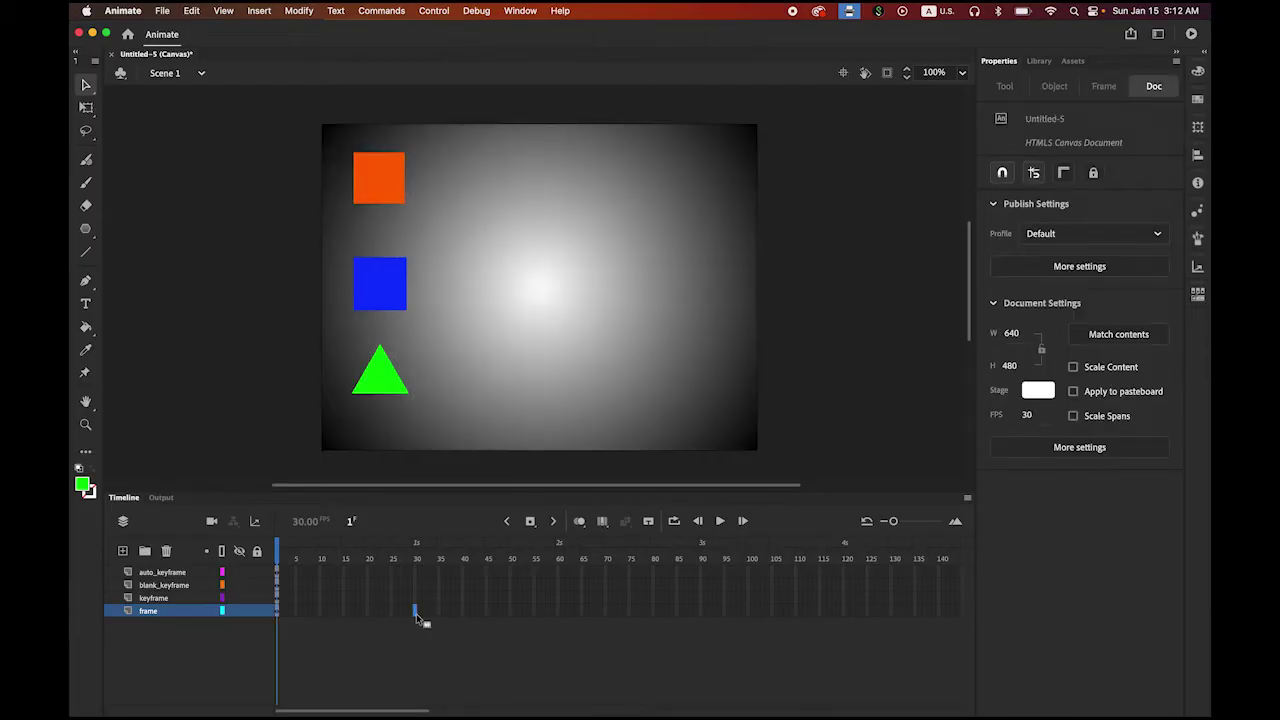
pyautogui.click(534, 528)
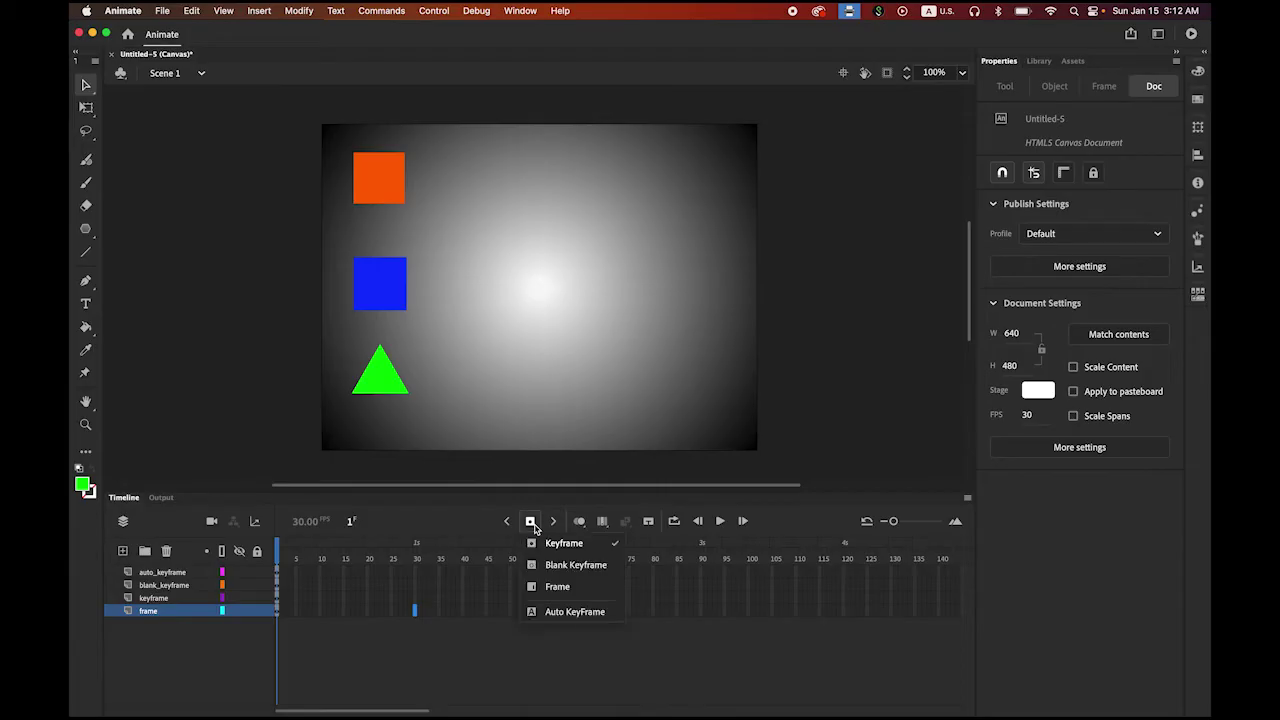
pyautogui.click(557, 588)
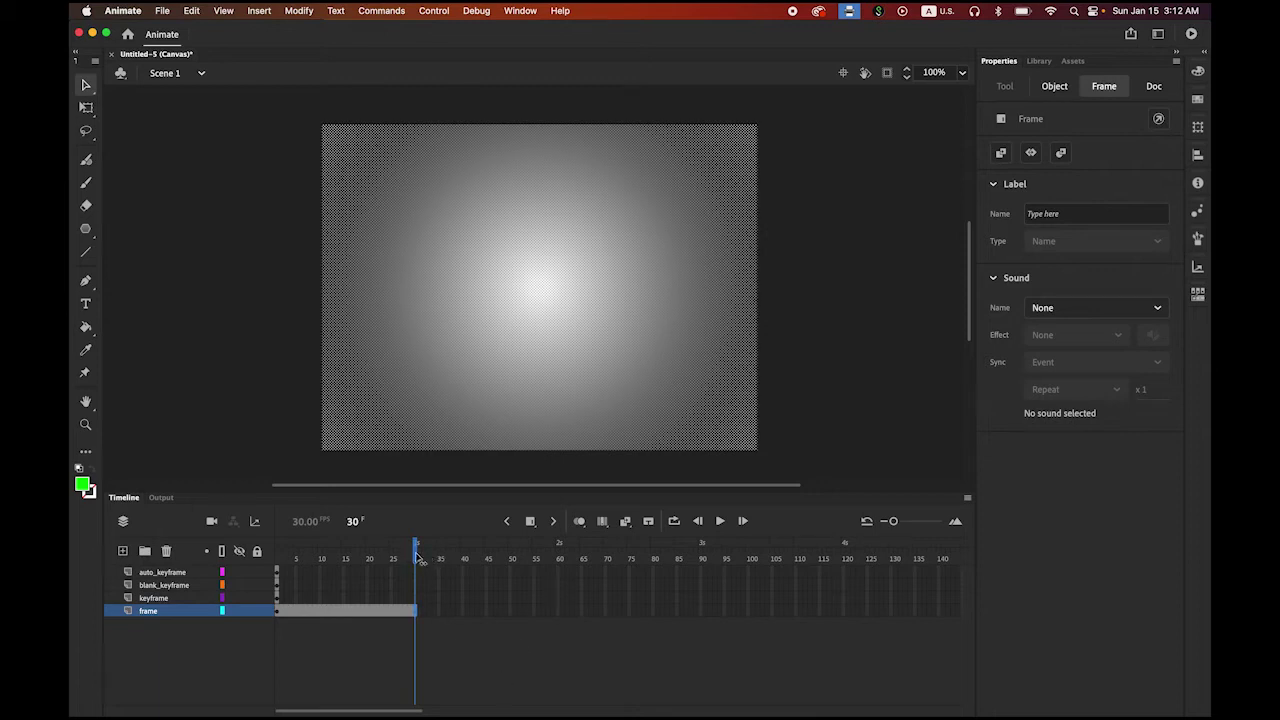
# - Play and scrub the timeline from frame 1 to frame 30 to preview
pyautogui.click(368, 558)
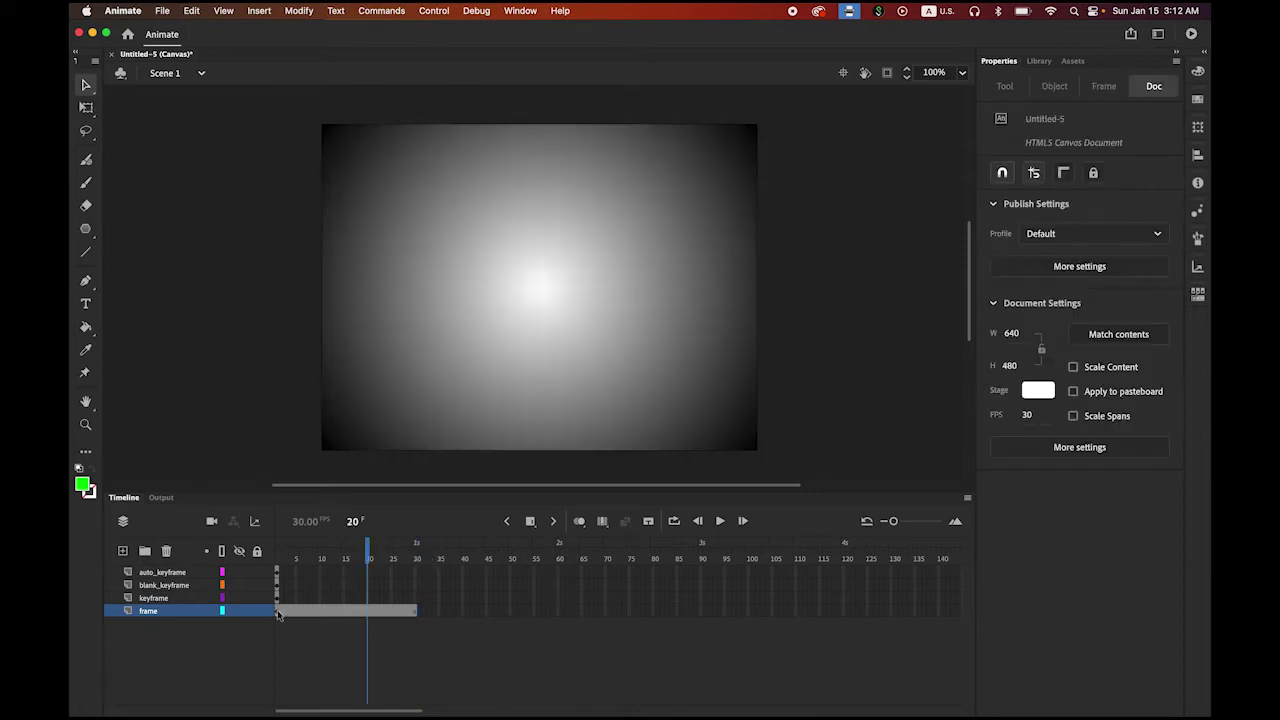
pyautogui.click(279, 612)
pyautogui.press('Return')
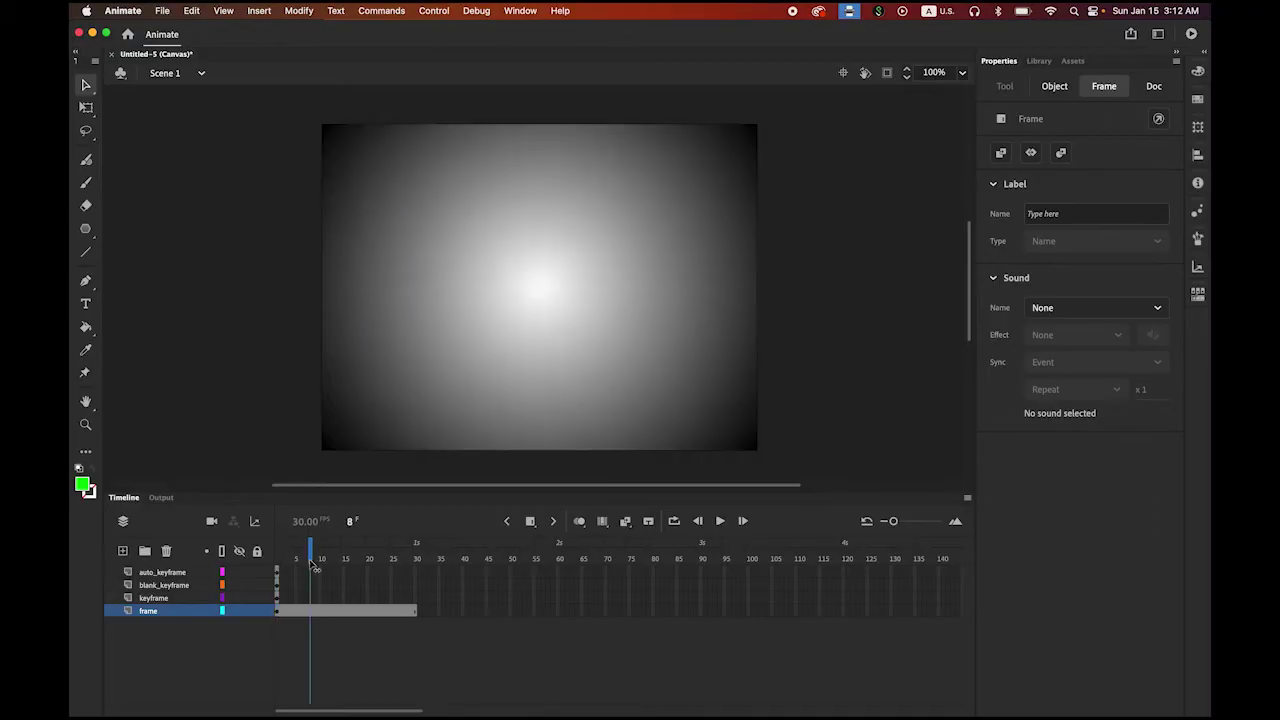
pyautogui.moveTo(278, 568)
pyautogui.mouseDown()
pyautogui.moveTo(420, 583)
pyautogui.moveTo(256, 575)
pyautogui.moveTo(420, 585)
pyautogui.moveTo(269, 580)
pyautogui.mouseUp()
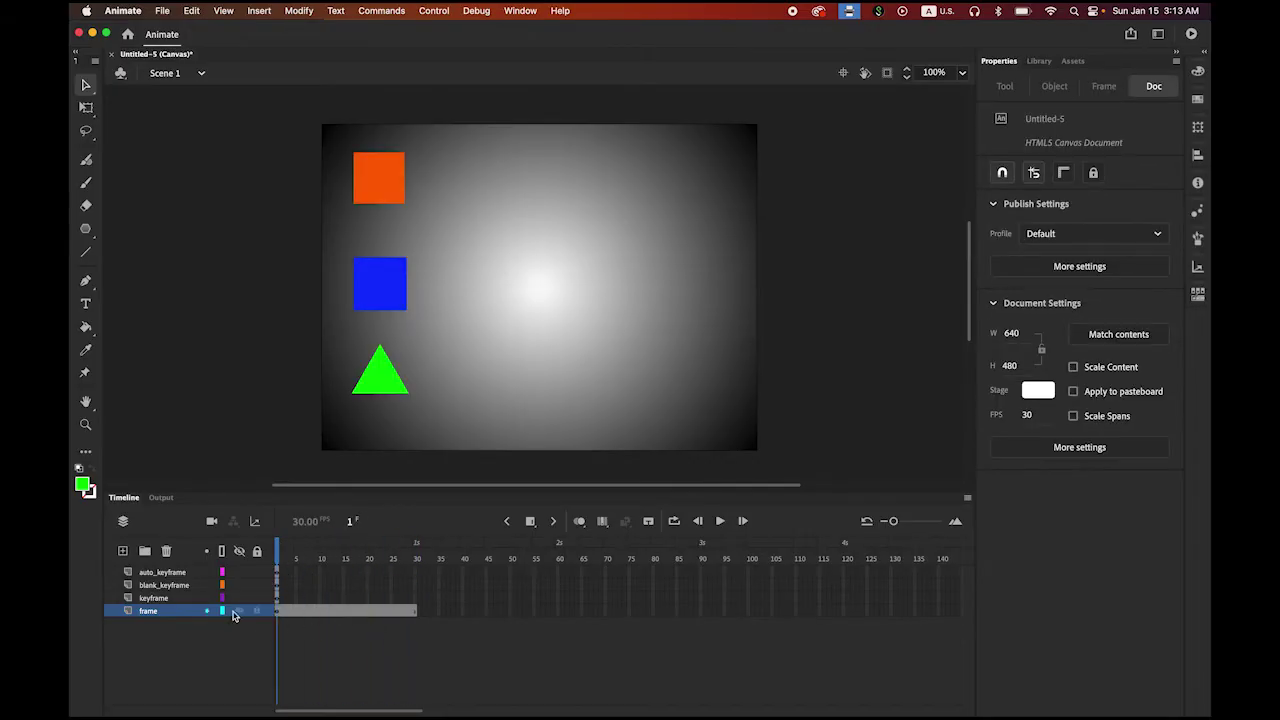
# - Insert a keyframe at frame 30 on the keyframe layer, comparing frames 1 and 30
pyautogui.click(158, 597)
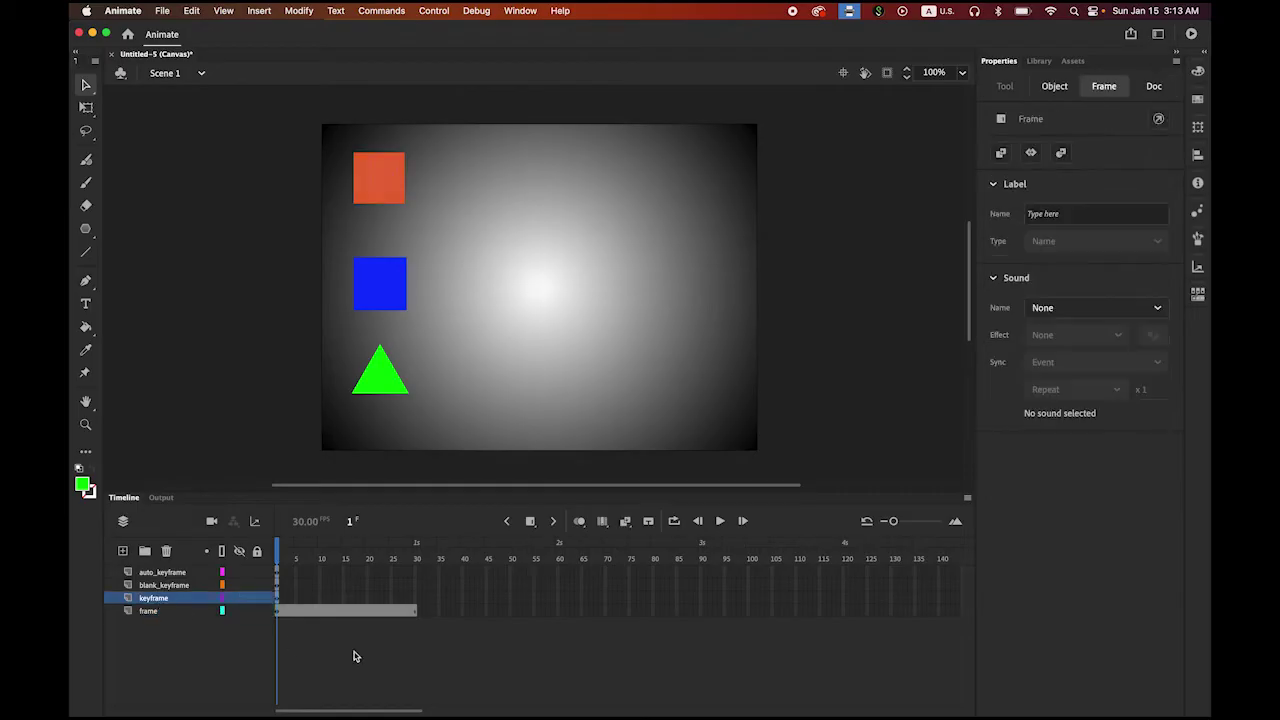
pyautogui.click(417, 605)
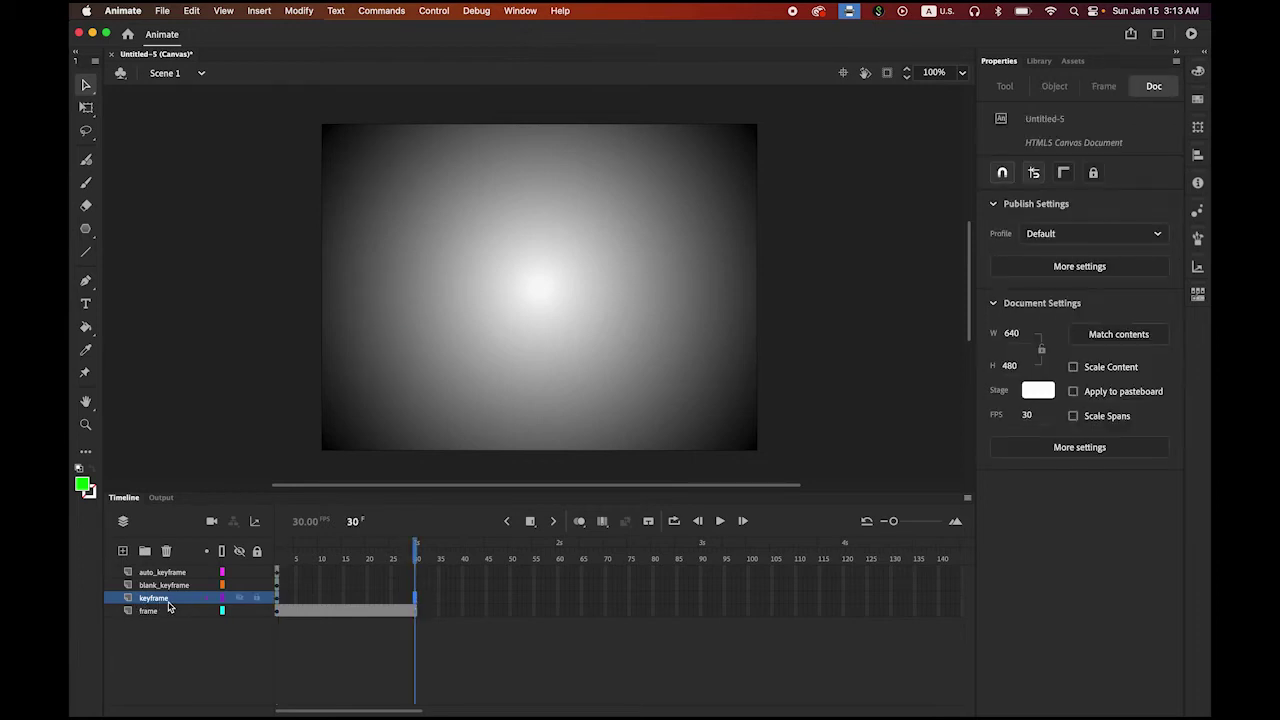
pyautogui.click(530, 521)
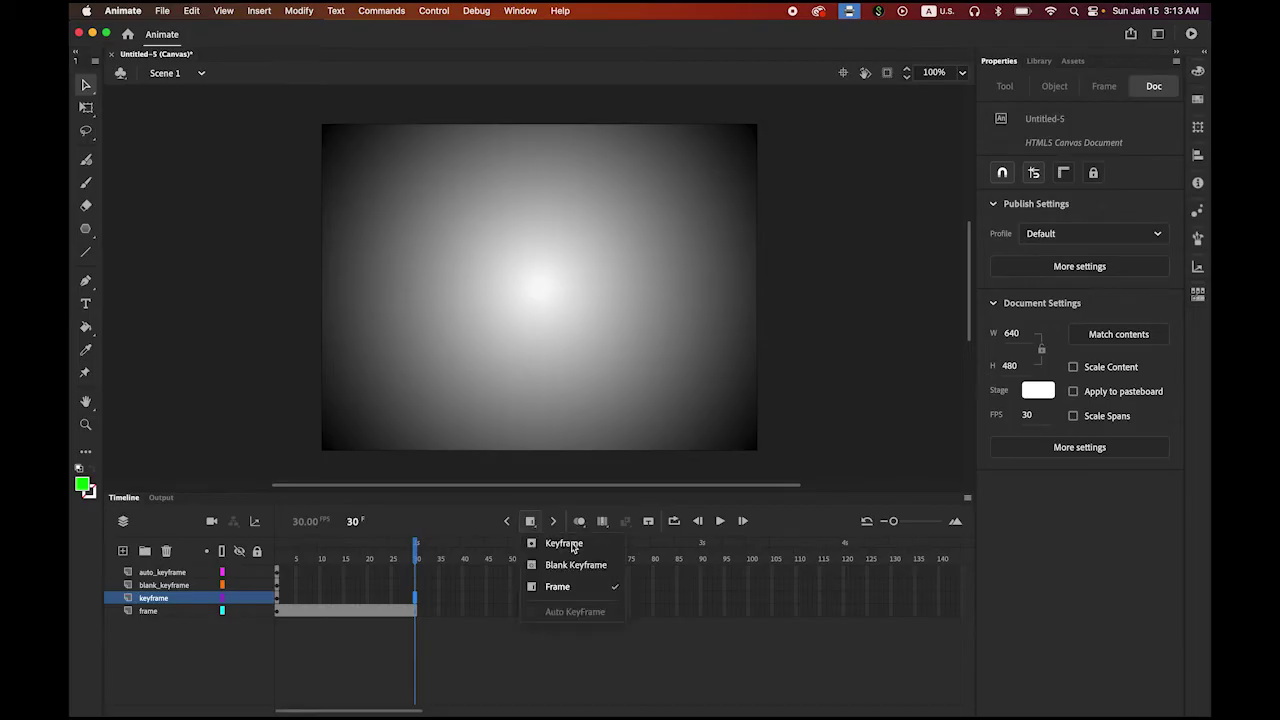
pyautogui.click(564, 543)
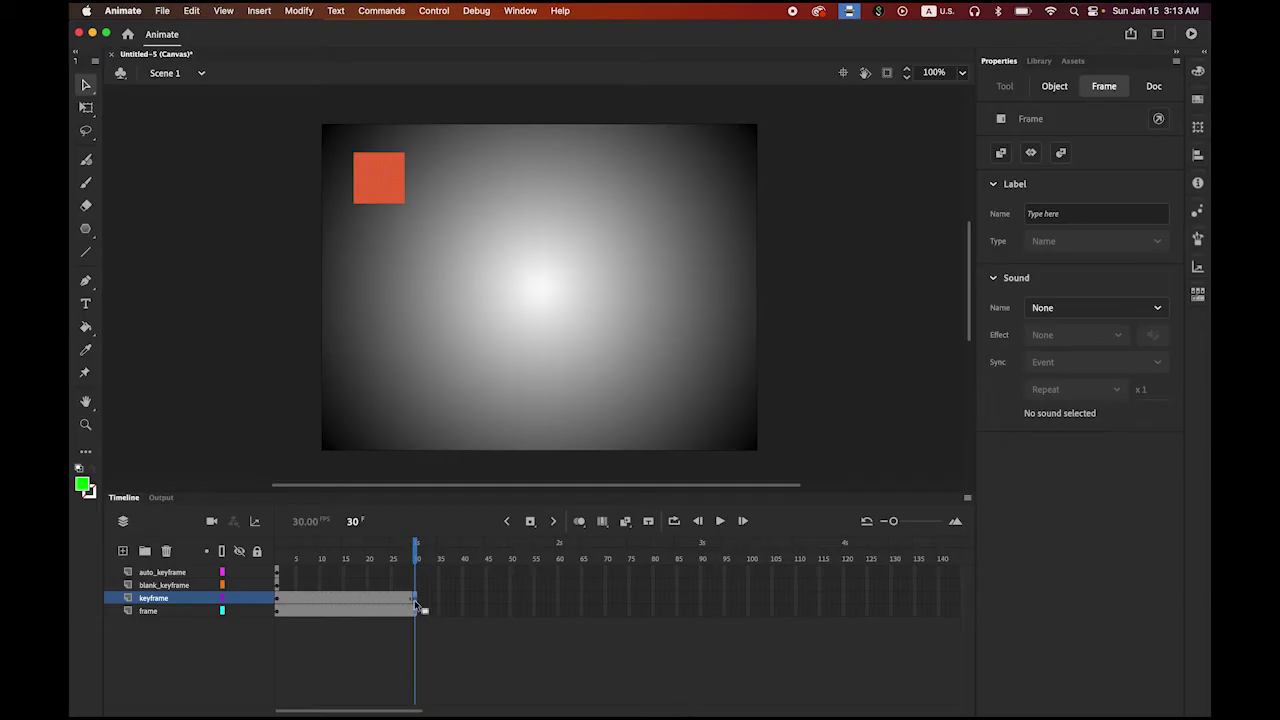
pyautogui.click(280, 603)
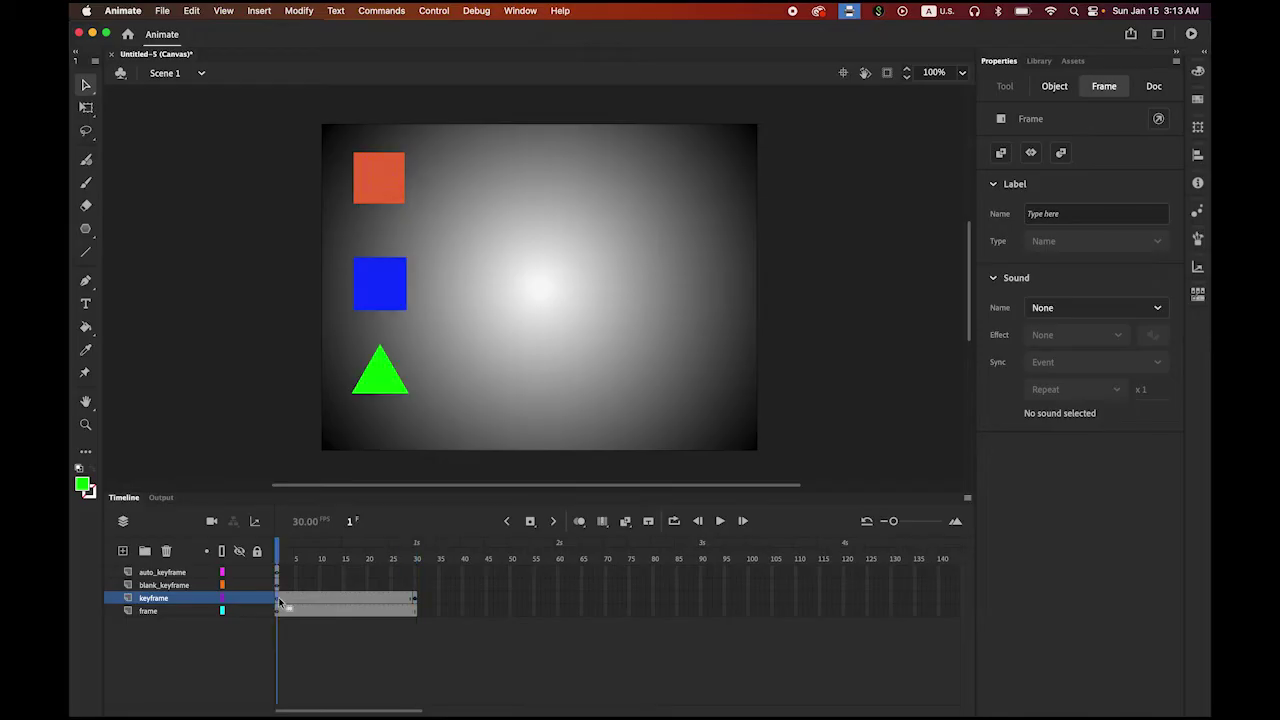
pyautogui.click(417, 603)
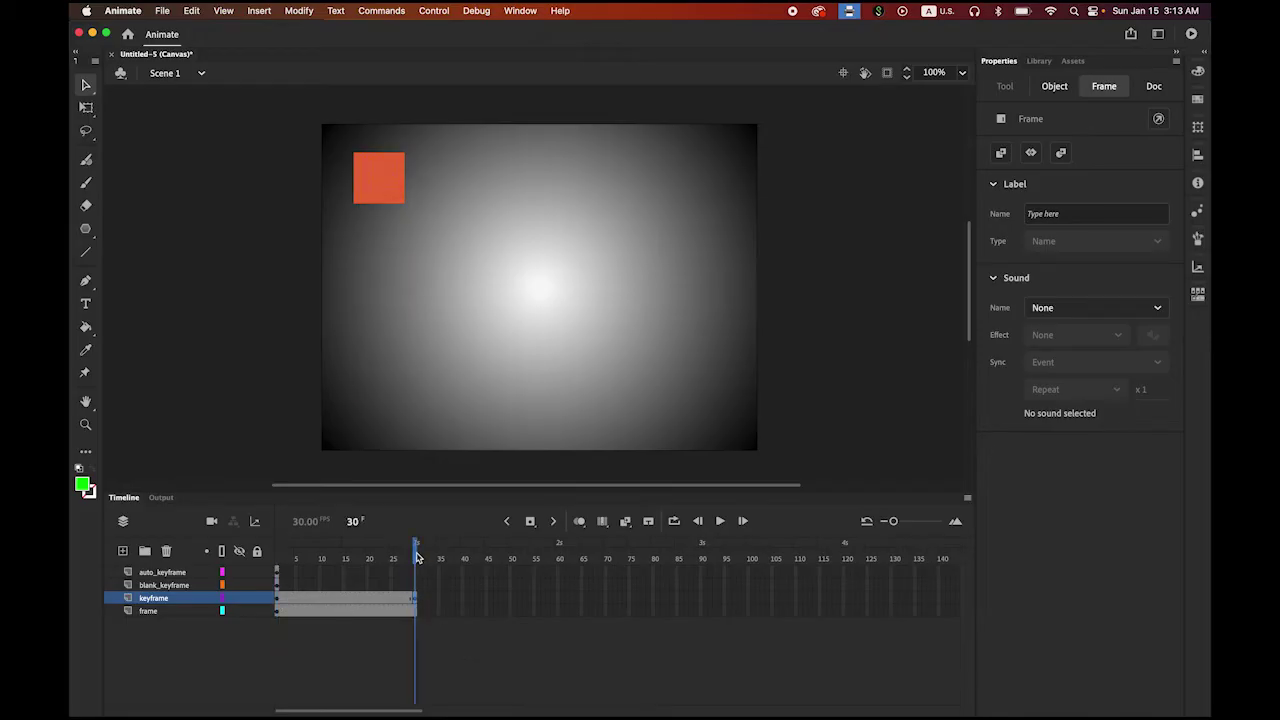
pyautogui.moveTo(418, 557); pyautogui.dragTo(352, 558)
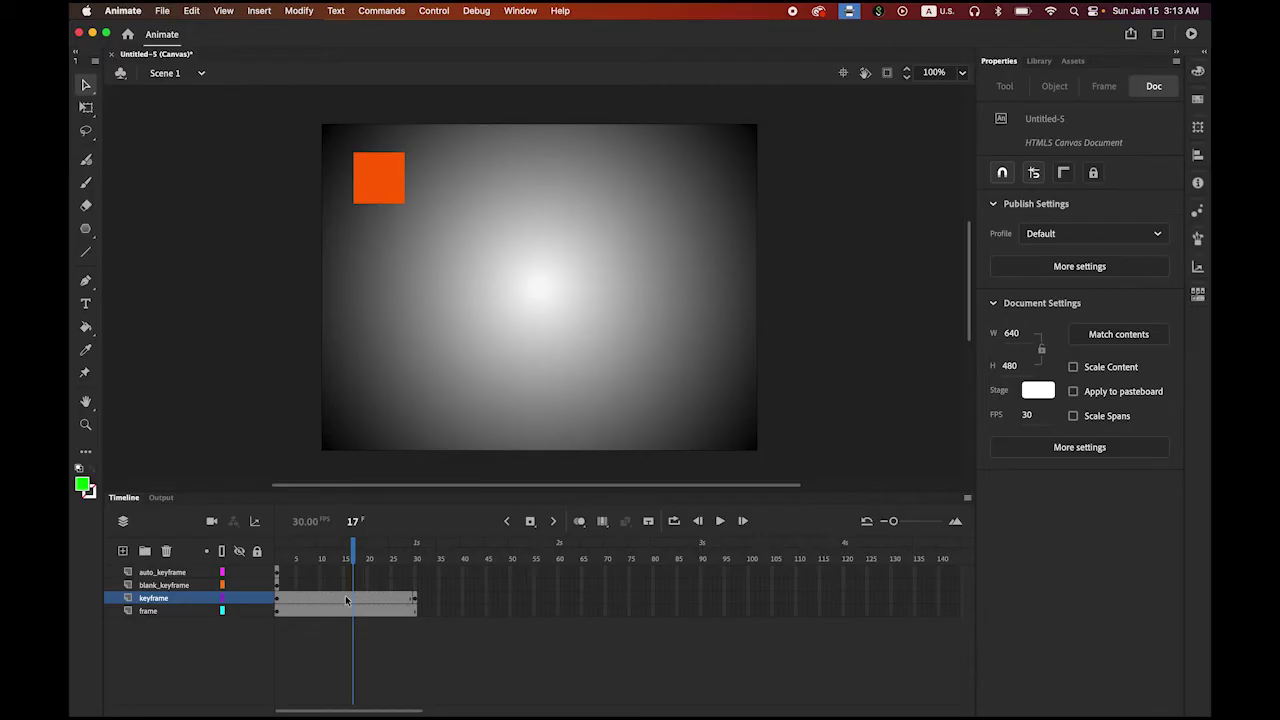
# - Create a classic tween on the keyframe layer and move the orange square to the top-right at frame 30
pyautogui.rightClick(346, 600)
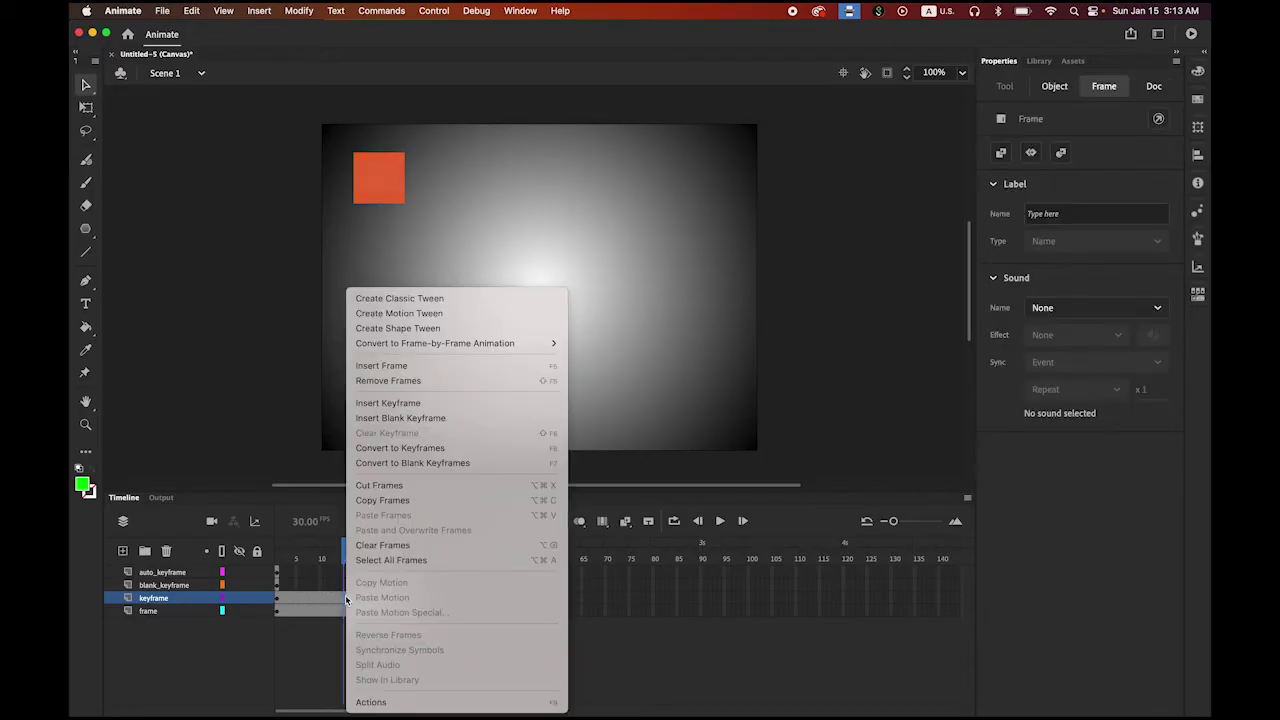
pyautogui.click(449, 300)
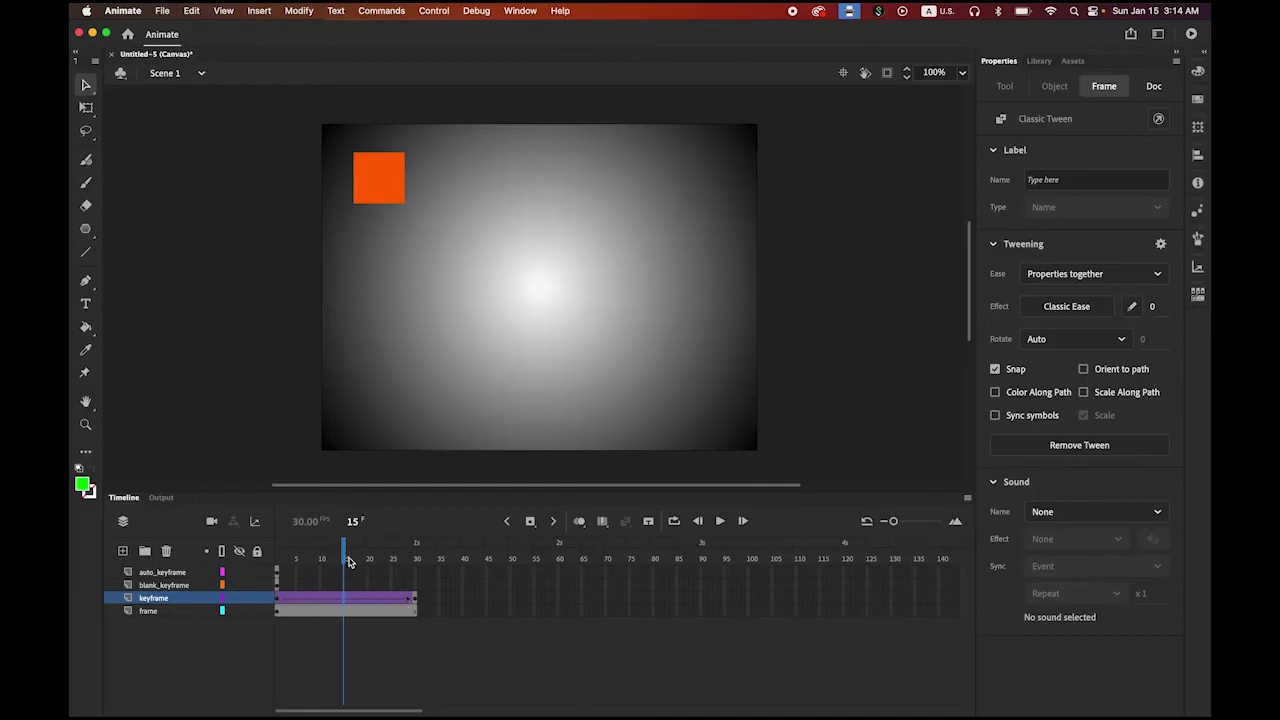
pyautogui.moveTo(346, 560); pyautogui.dragTo(416, 562)
pyautogui.click(421, 601)
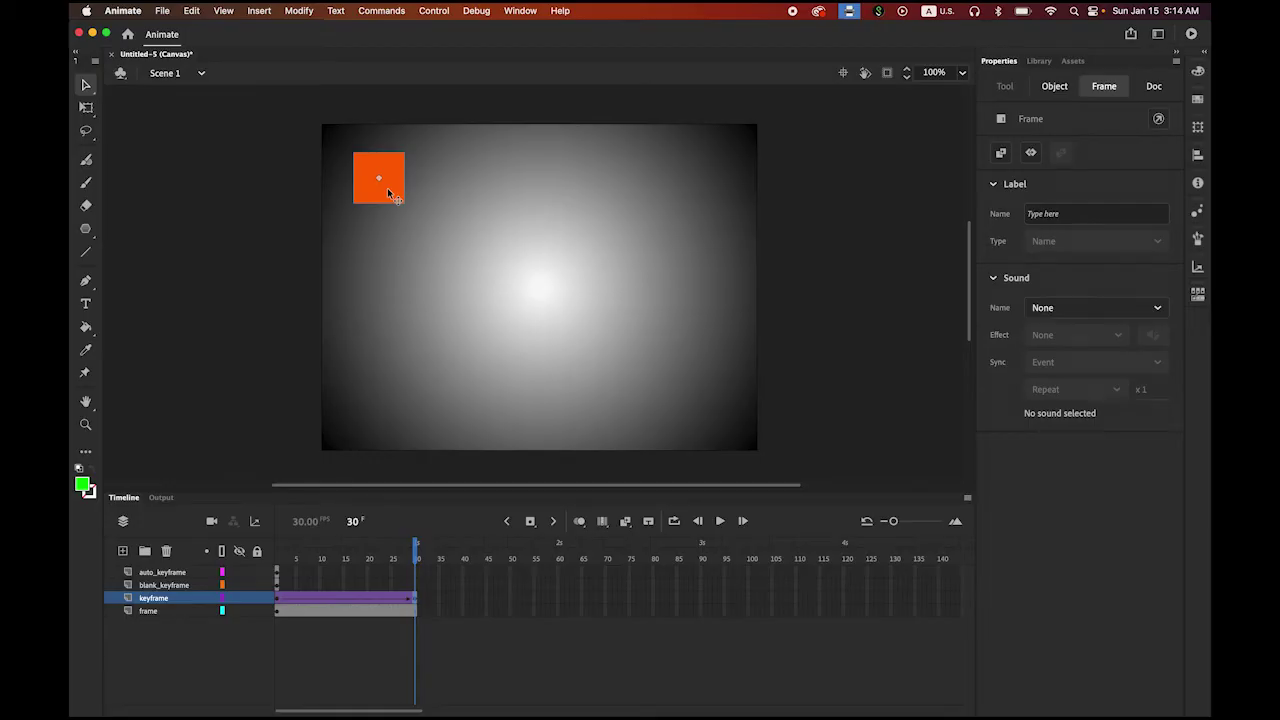
pyautogui.moveTo(388, 192); pyautogui.dragTo(706, 210)
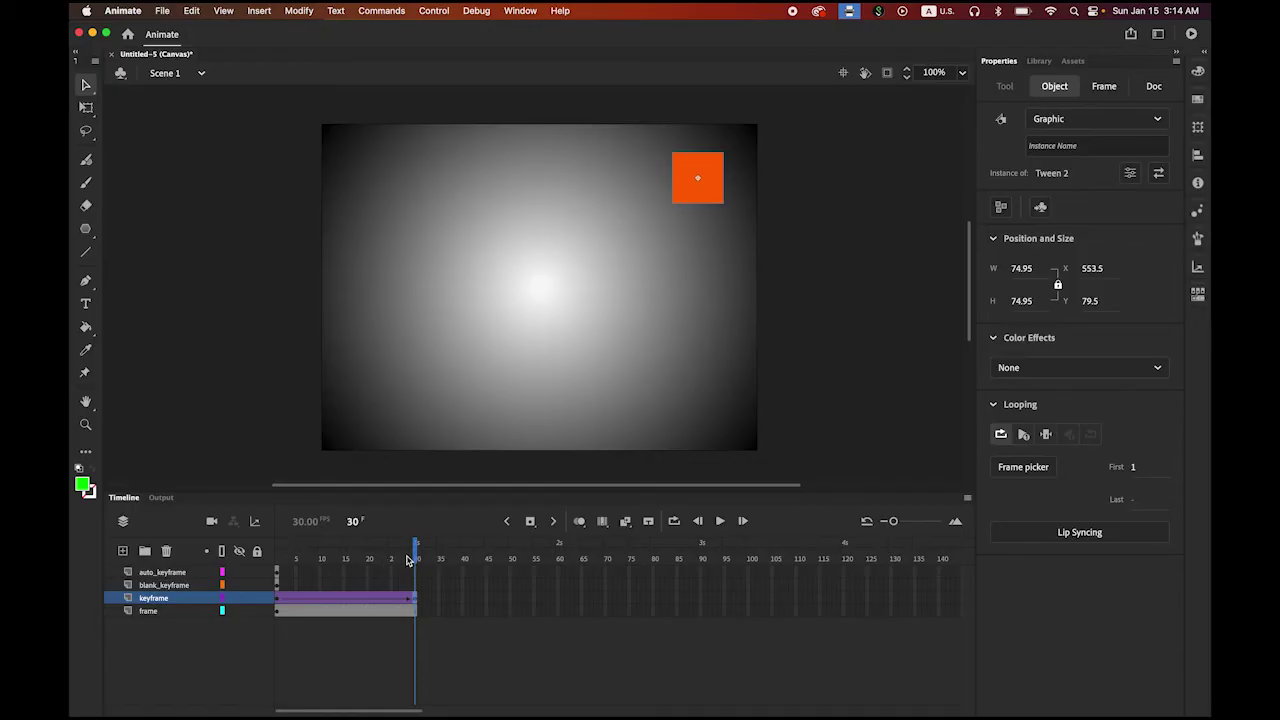
# - Play the tween from frame 1 to preview the orange square's glide, then return to the start
pyautogui.moveTo(418, 556); pyautogui.dragTo(277, 556)
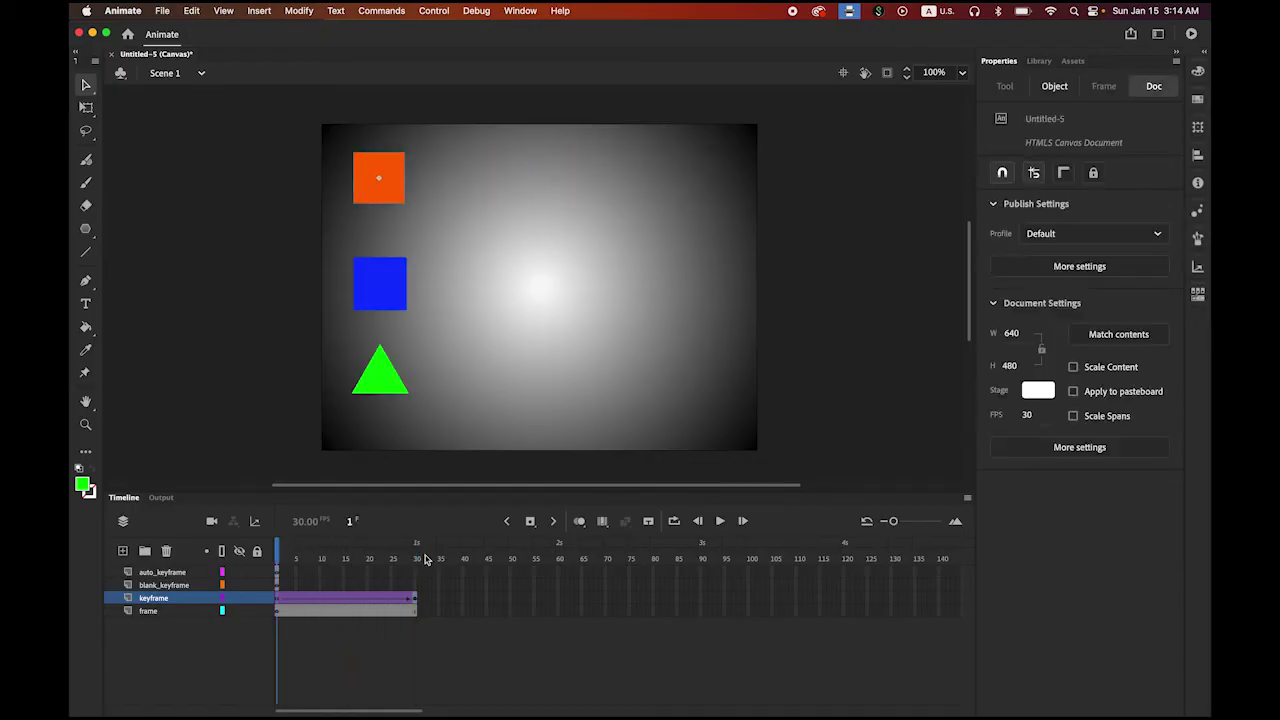
pyautogui.click(720, 522)
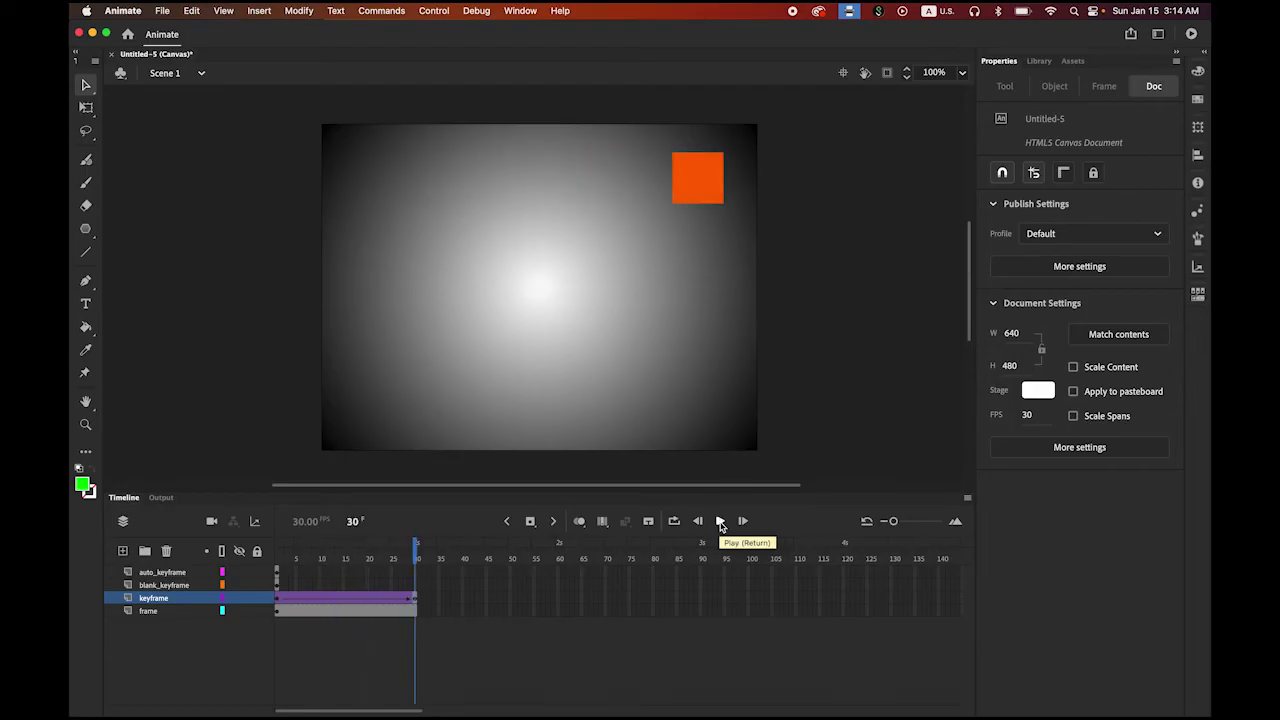
pyautogui.click(417, 557)
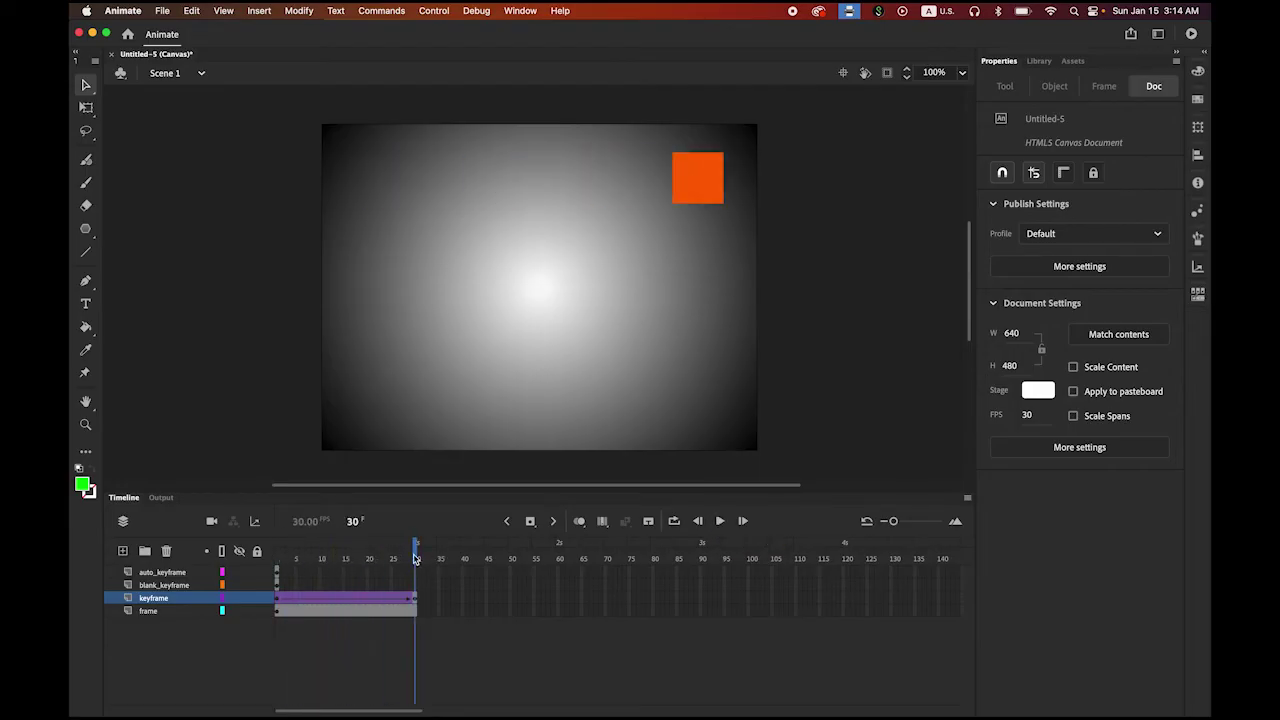
pyautogui.moveTo(417, 557); pyautogui.dragTo(241, 557)
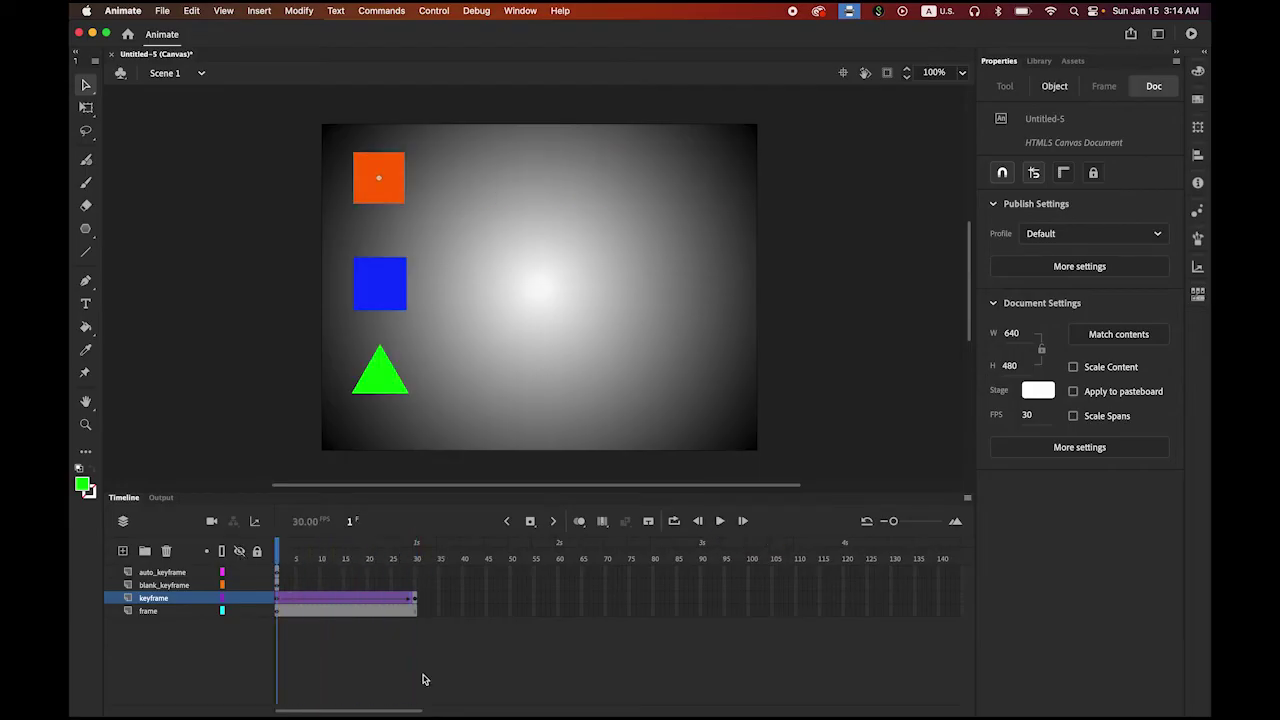
# - Insert a blank keyframe at frame 30 on blank_keyframe, checking the blue square still shows earlier
pyautogui.click(162, 586)
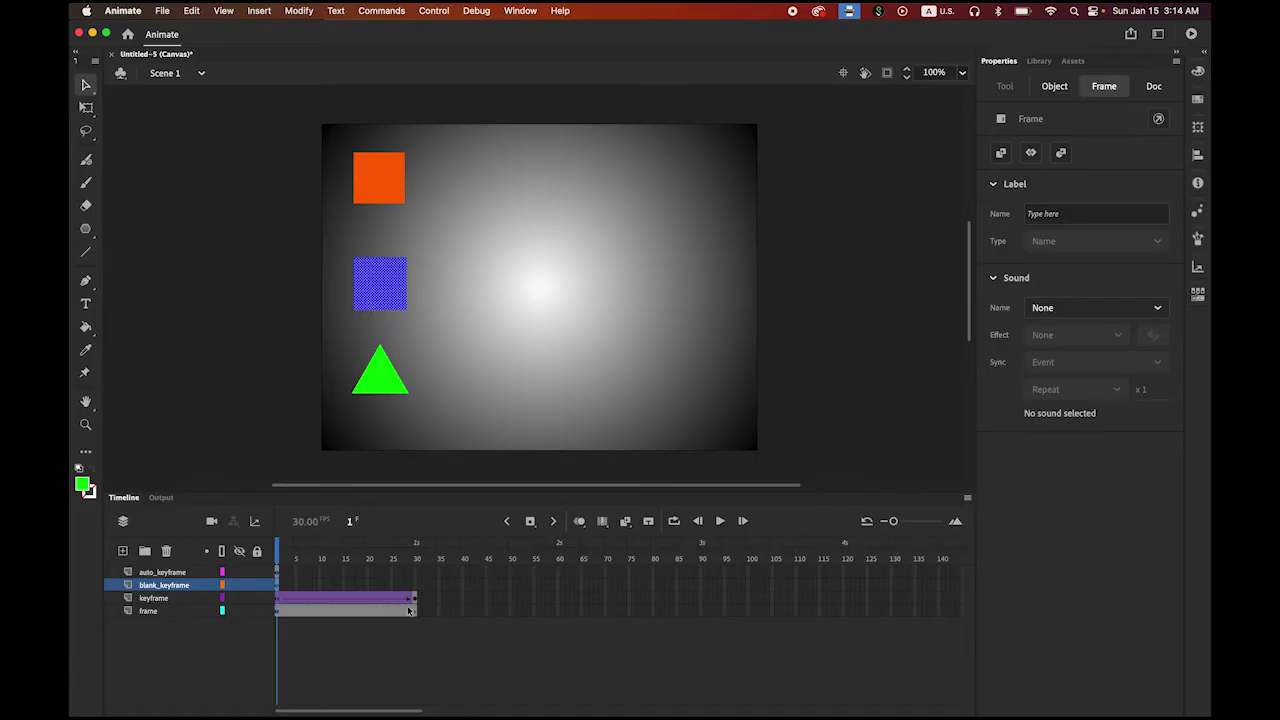
pyautogui.click(418, 588)
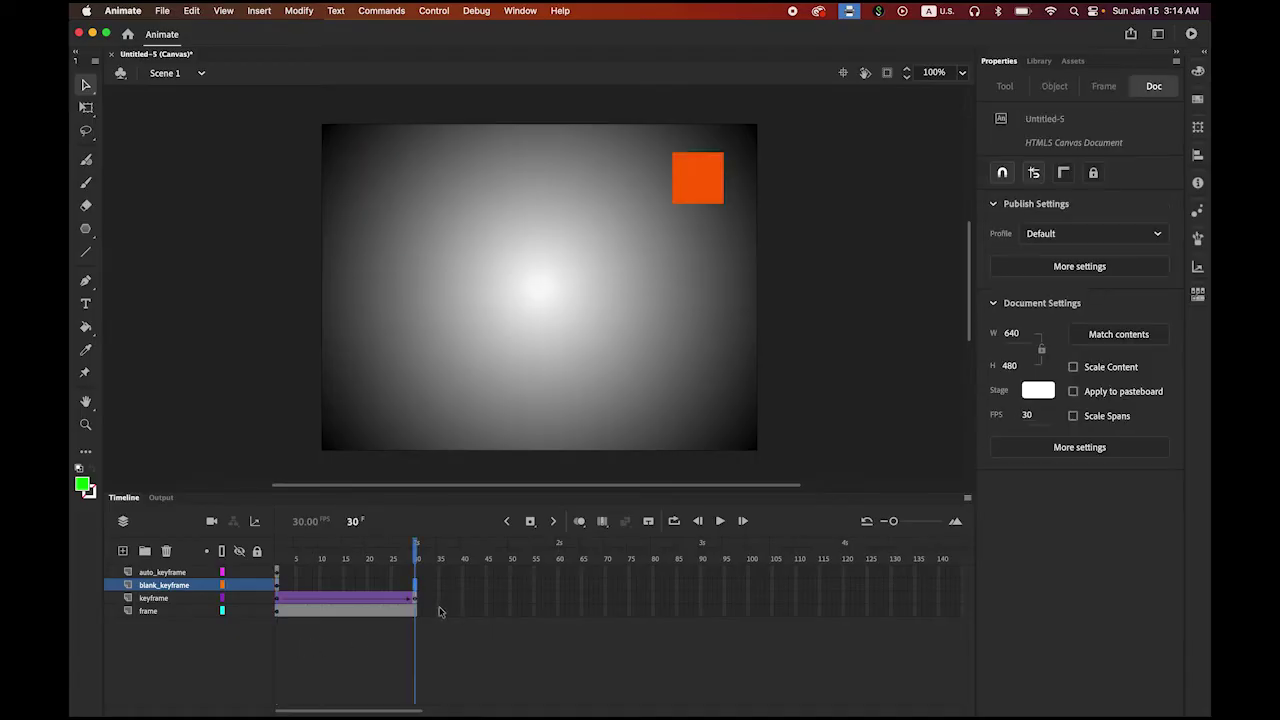
pyautogui.click(531, 523)
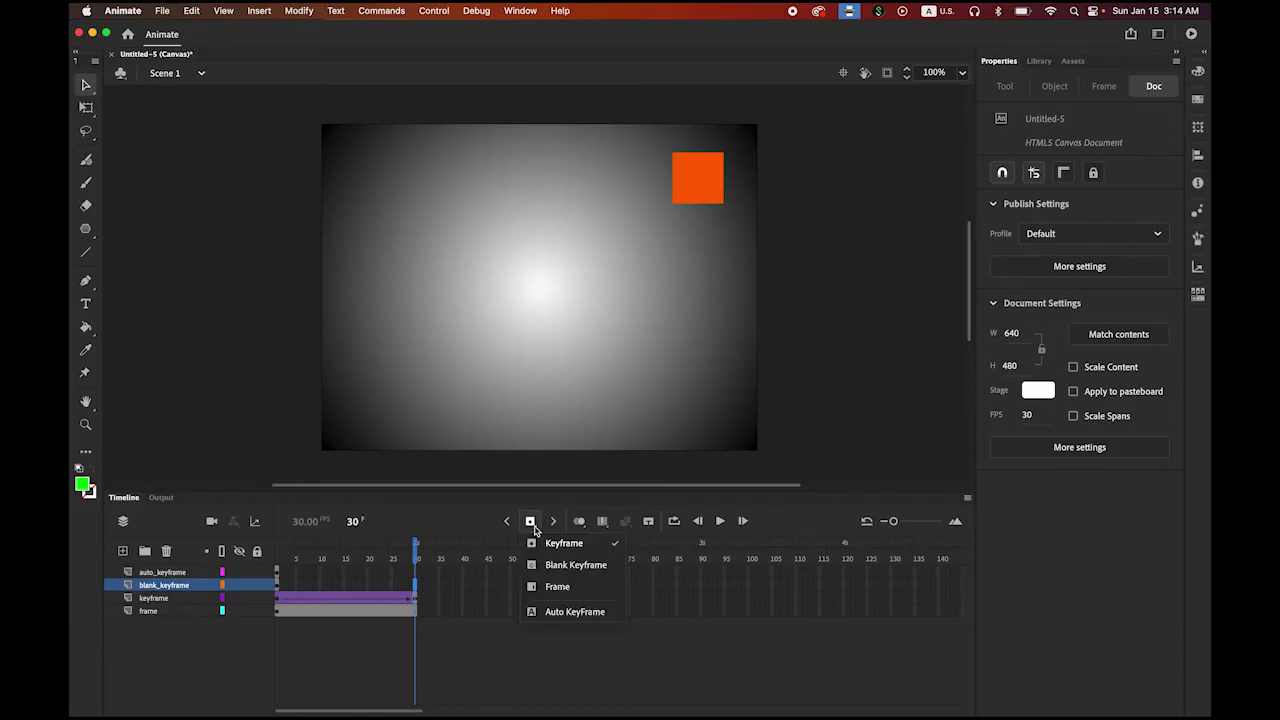
pyautogui.click(585, 566)
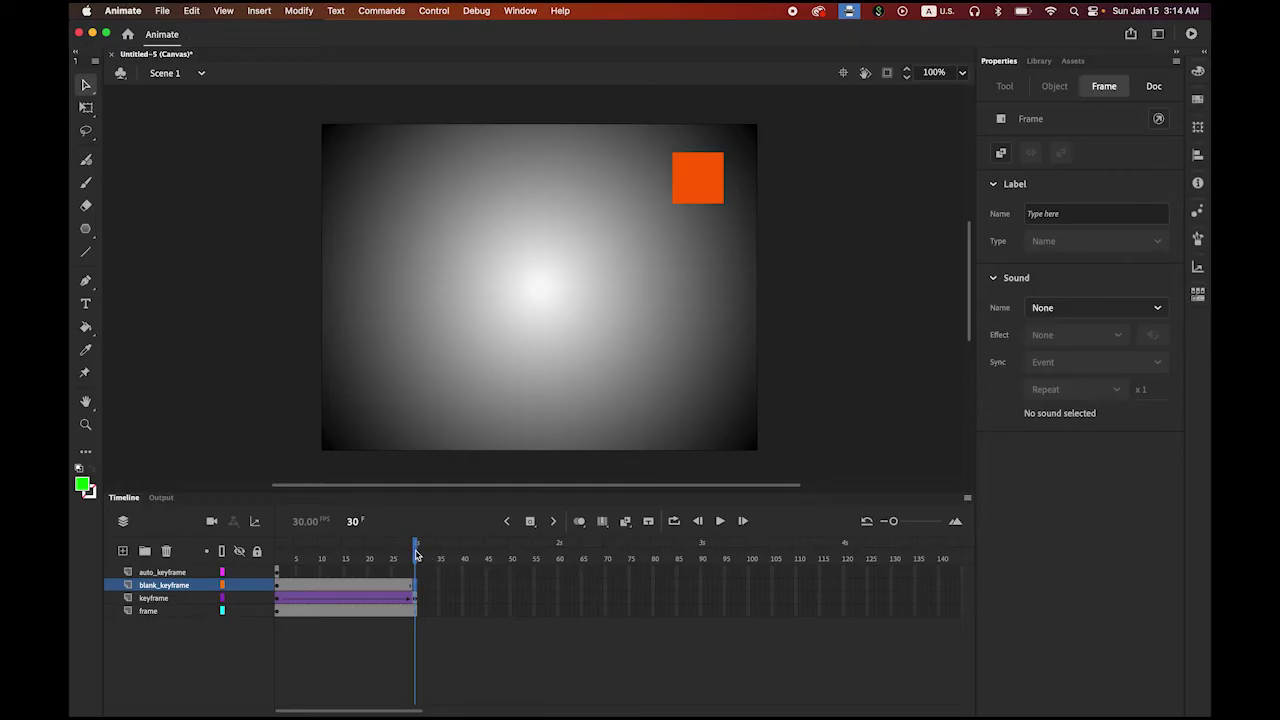
pyautogui.moveTo(417, 556); pyautogui.dragTo(395, 558)
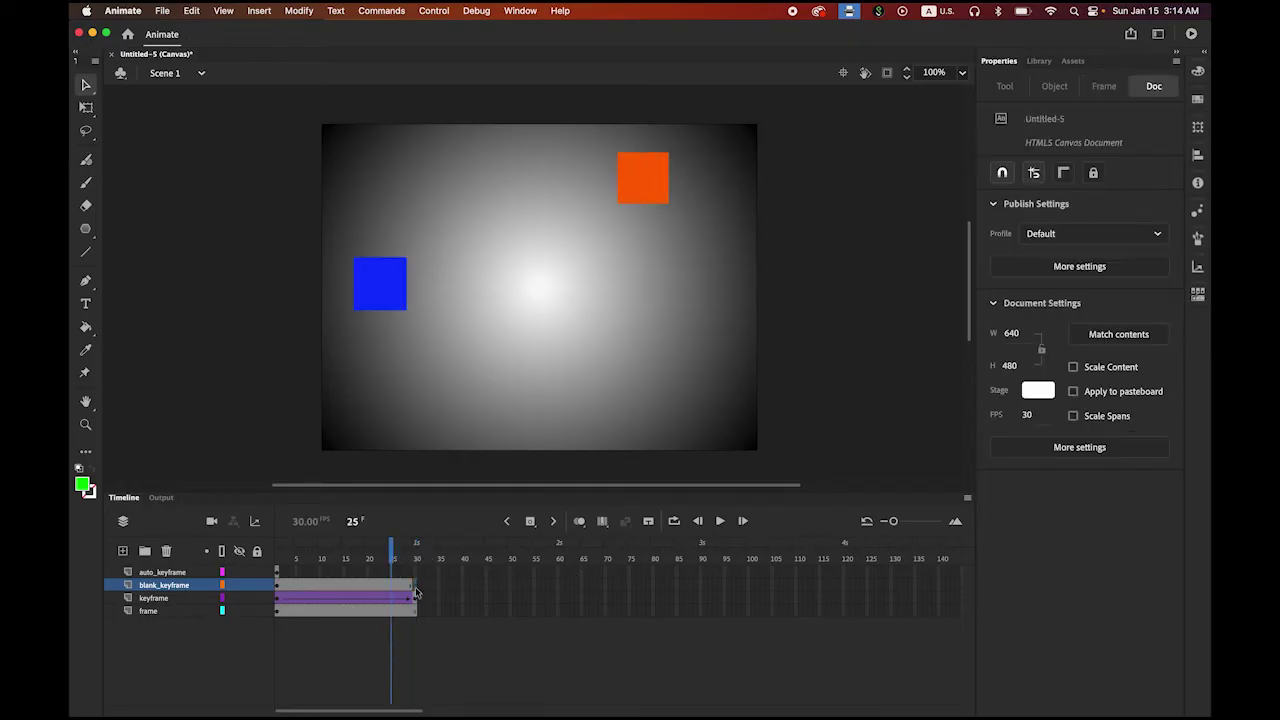
pyautogui.click(416, 592)
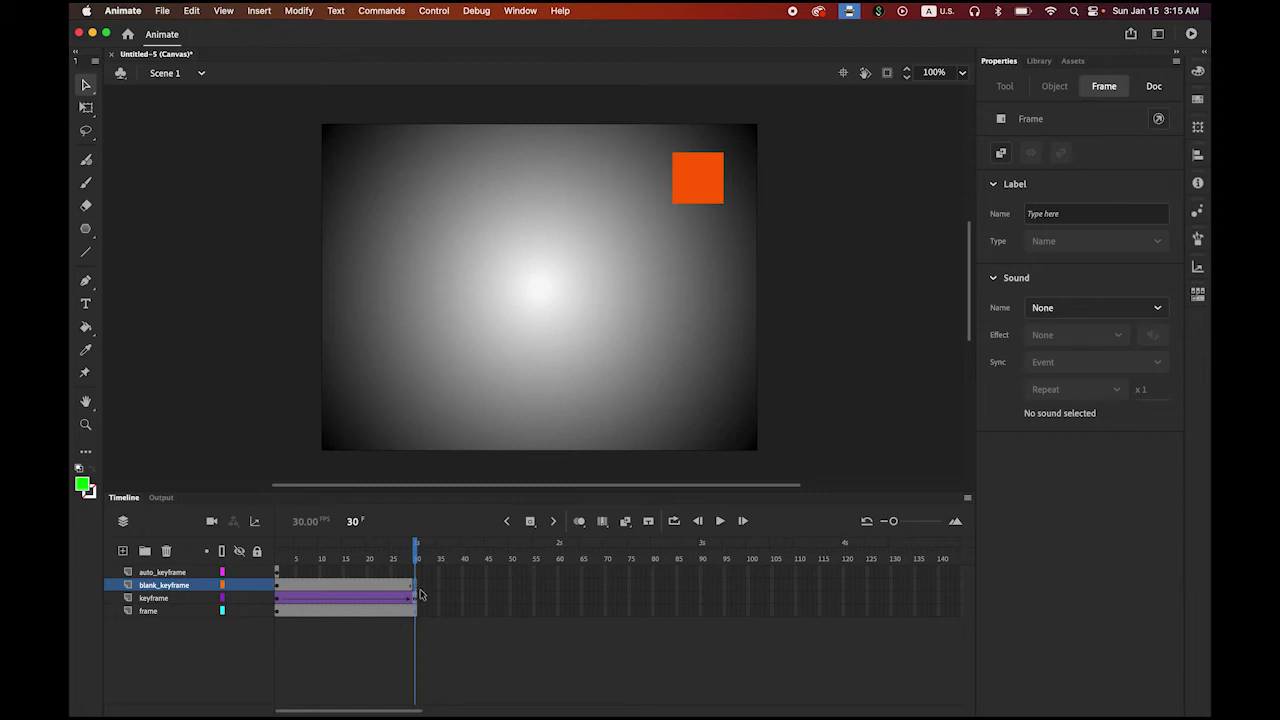
pyautogui.moveTo(416, 557); pyautogui.dragTo(345, 558)
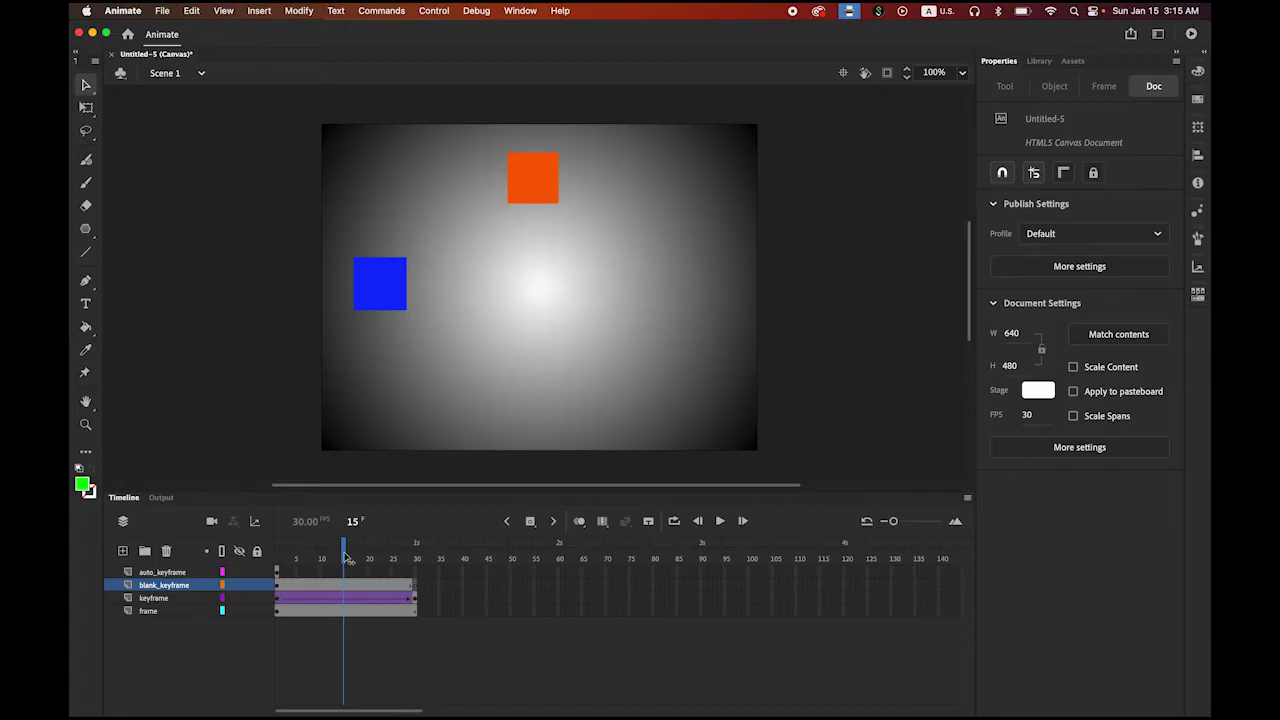
pyautogui.moveTo(345, 557); pyautogui.dragTo(418, 568)
pyautogui.click(415, 586)
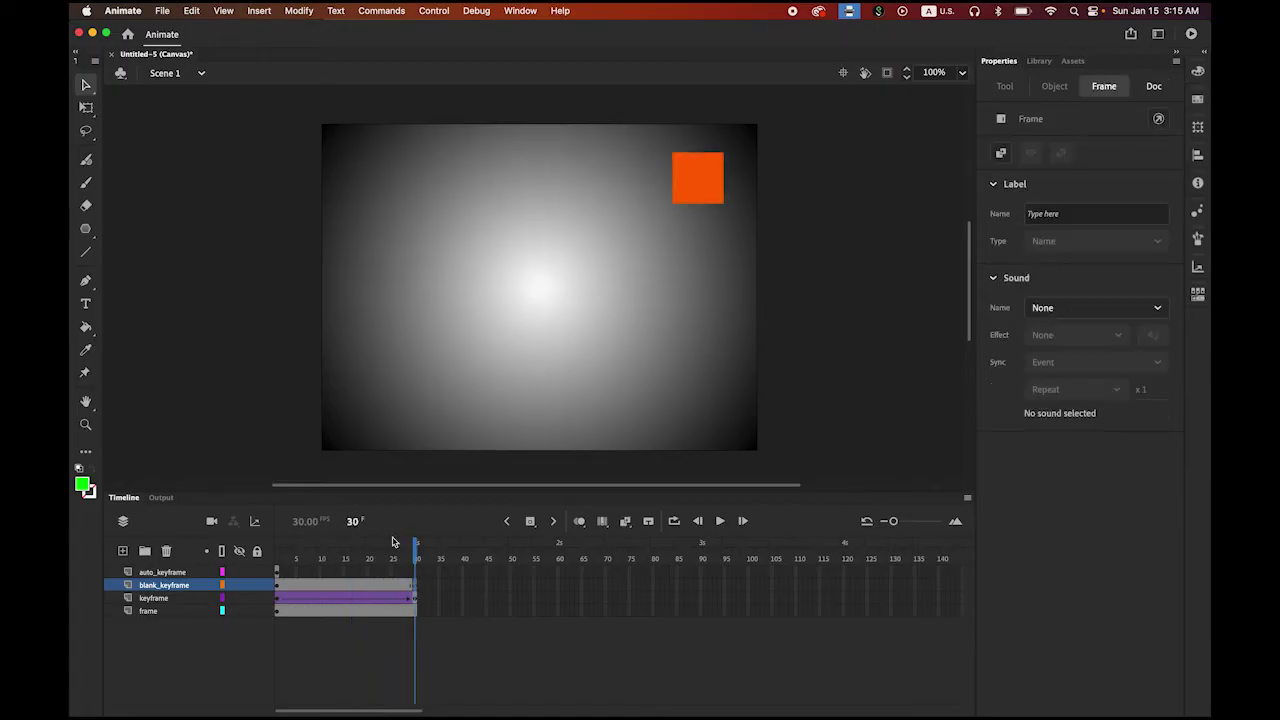
# - Draw a red #FF0000 circle on the stage's right side at frame 30 and scrub to preview
pyautogui.click(85, 229)
pyautogui.click(148, 272)
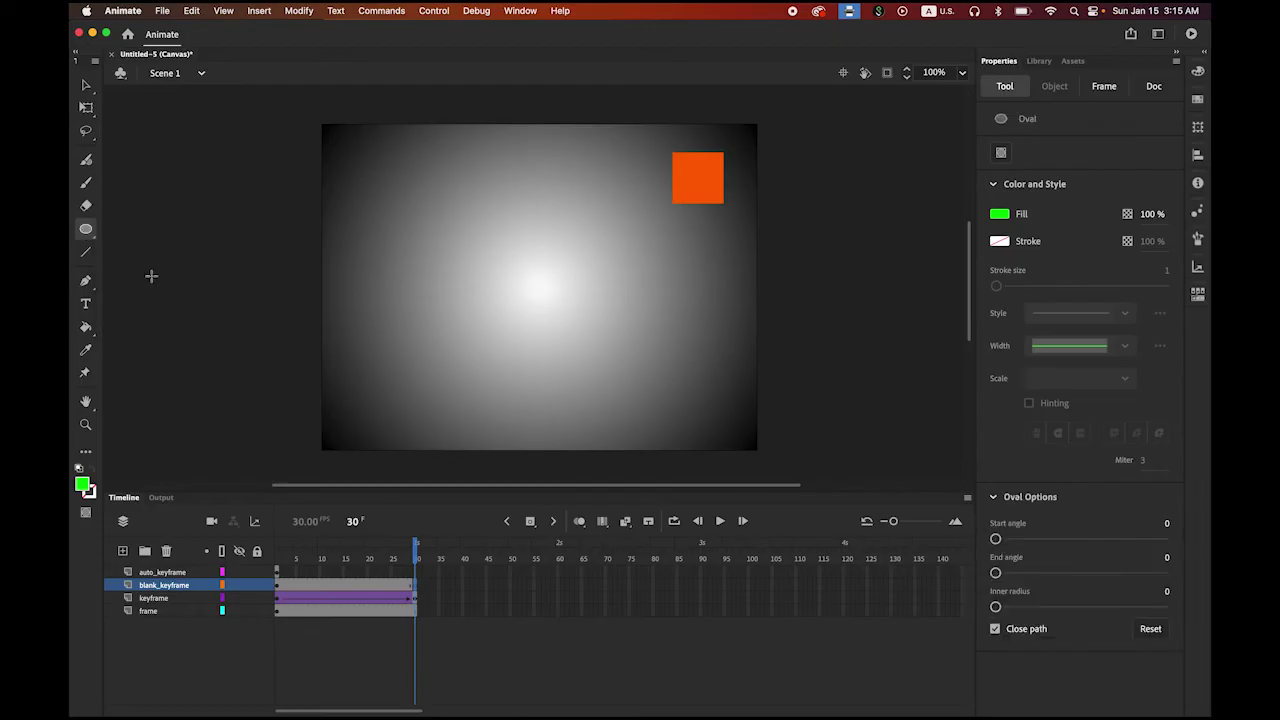
pyautogui.click(82, 485)
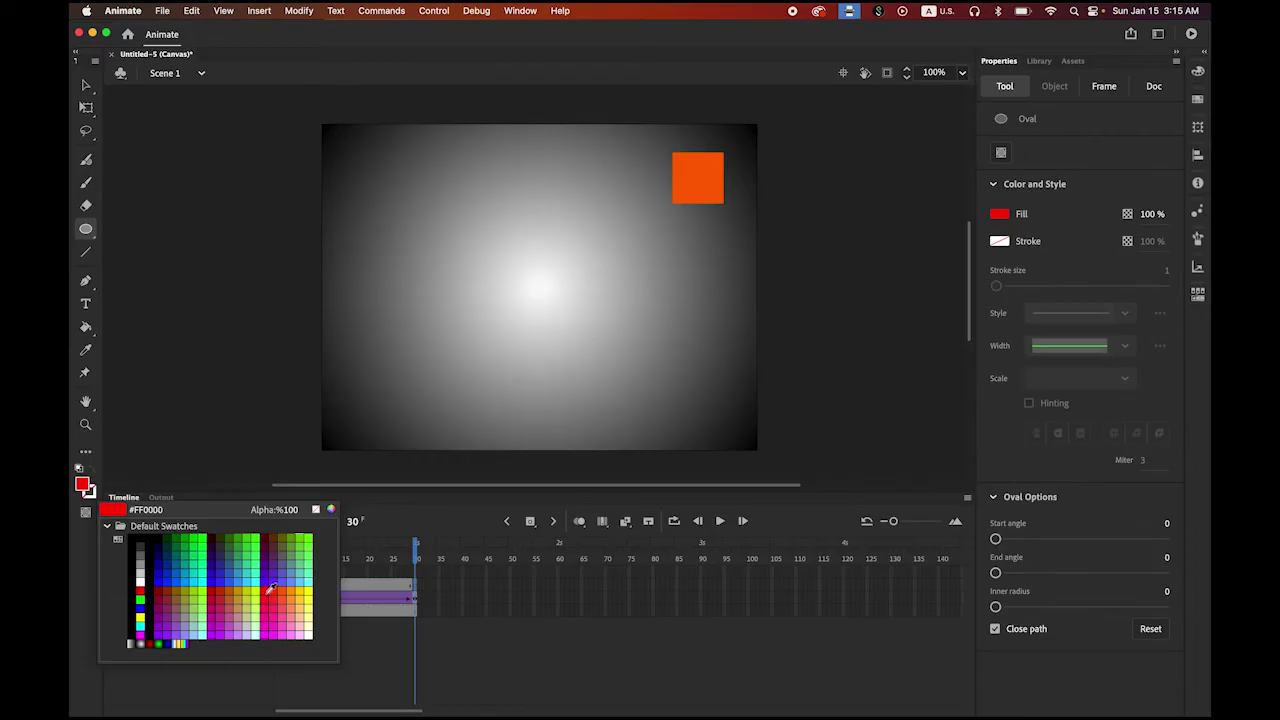
pyautogui.click(269, 587)
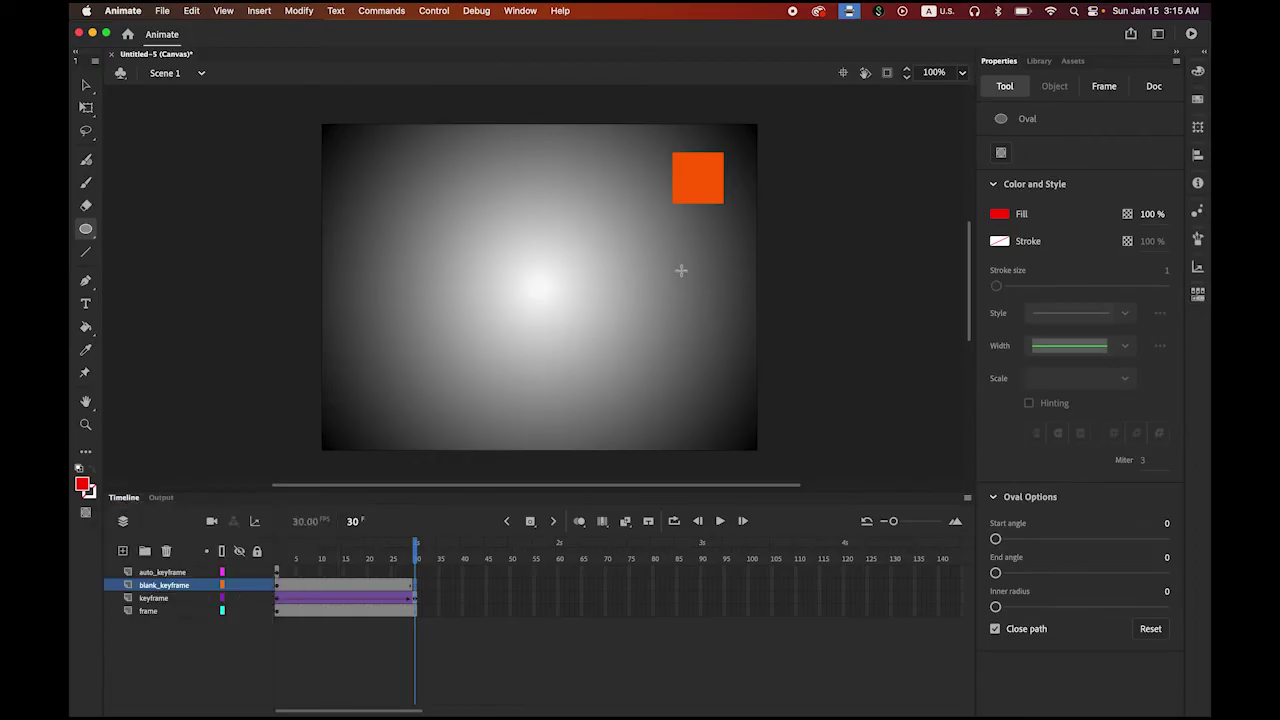
pyautogui.moveTo(674, 255); pyautogui.dragTo(731, 311)
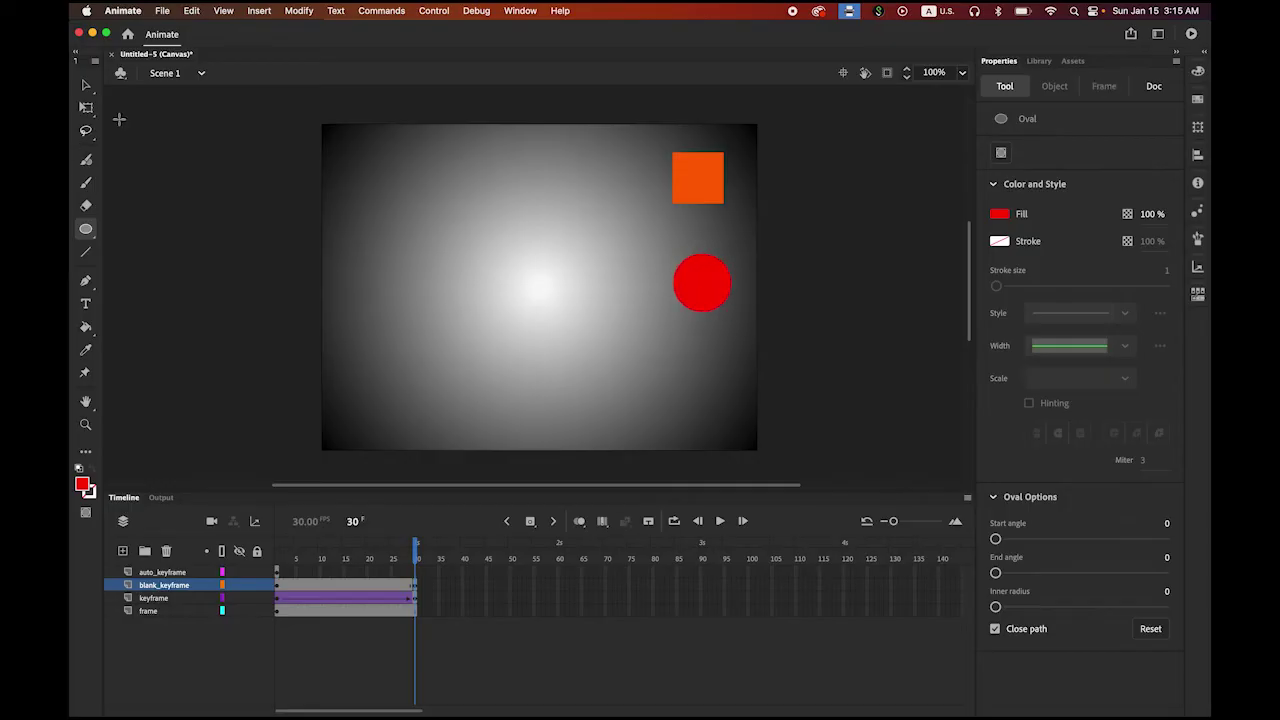
pyautogui.click(86, 85)
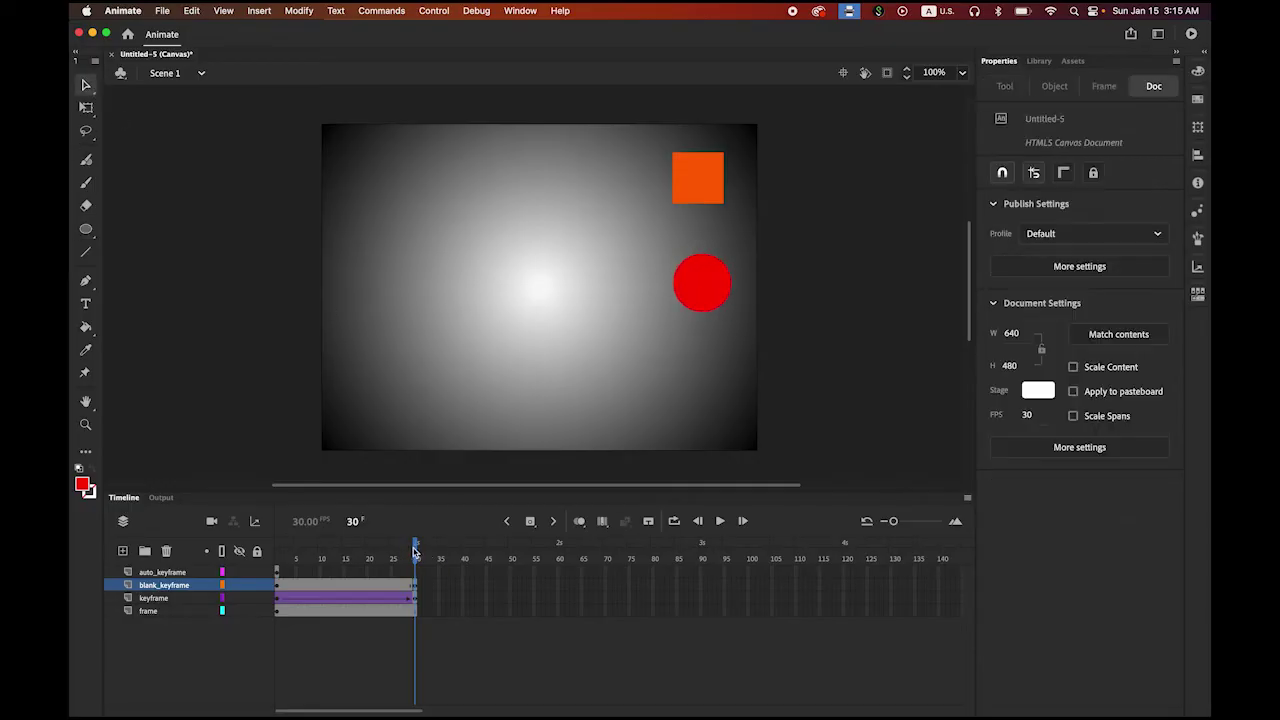
pyautogui.moveTo(415, 552); pyautogui.dragTo(381, 552)
pyautogui.click(418, 592)
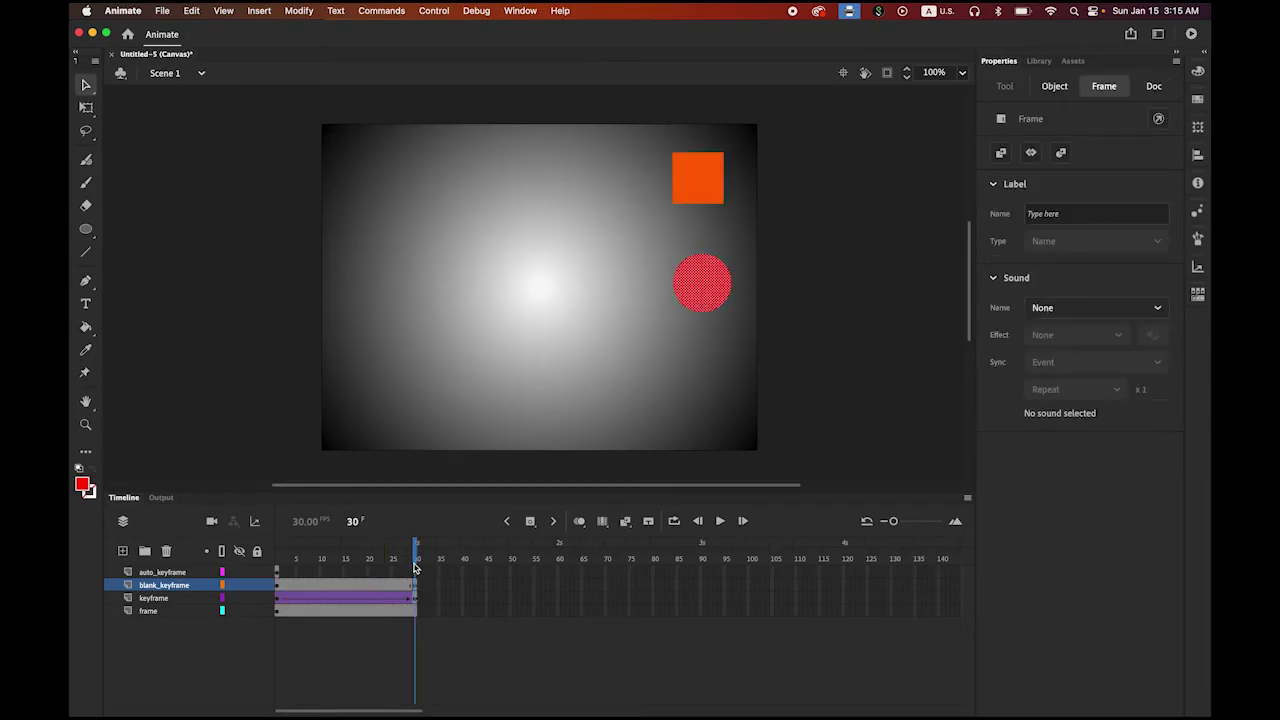
pyautogui.moveTo(415, 552); pyautogui.dragTo(338, 552)
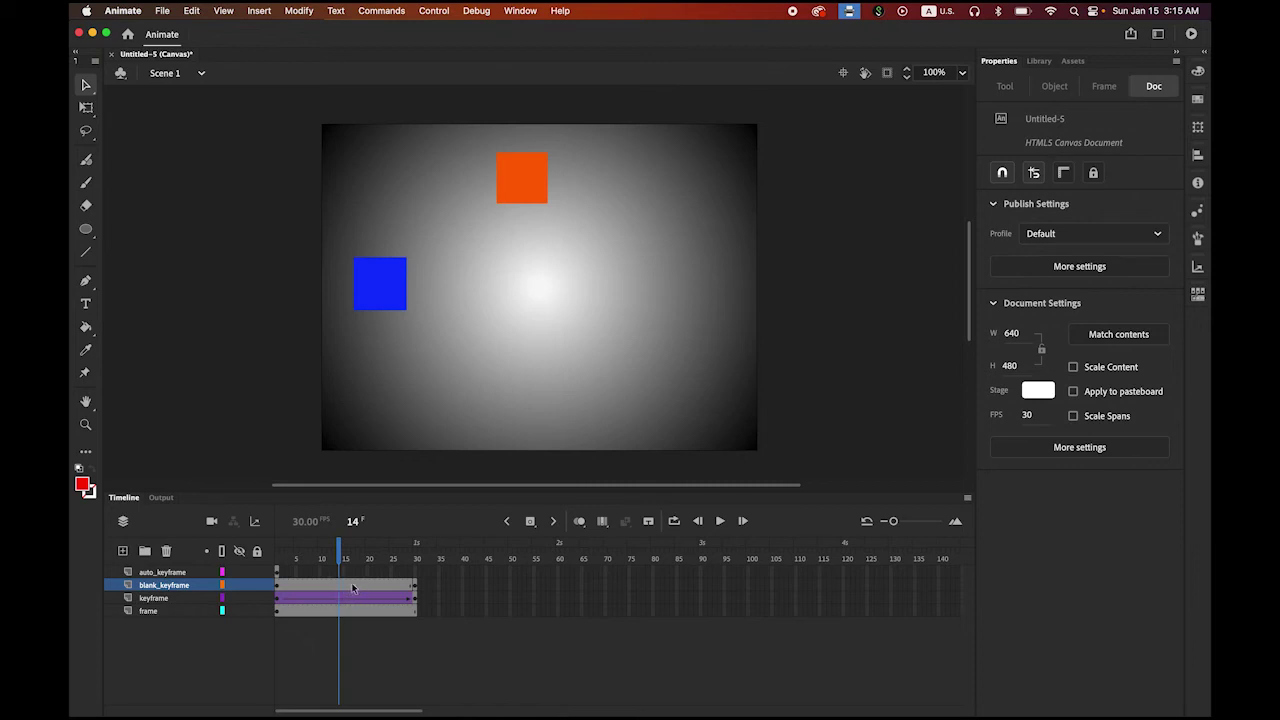
pyautogui.rightClick(345, 587)
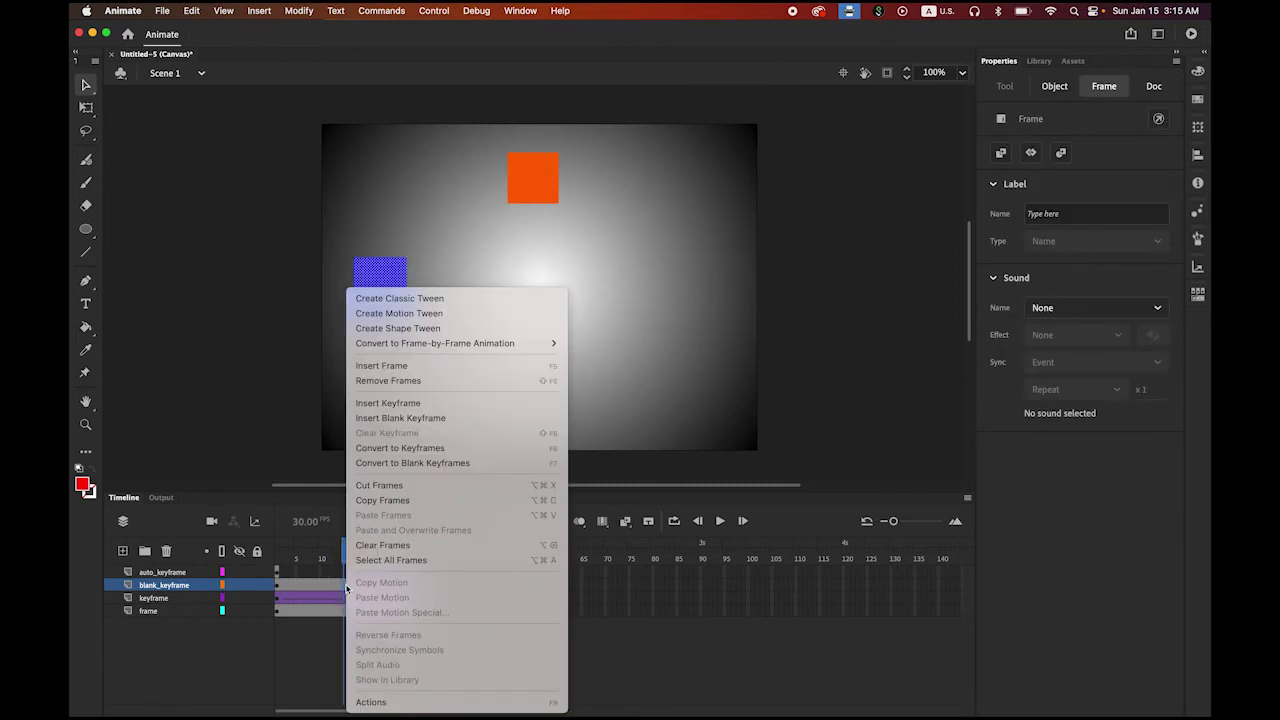
pyautogui.click(446, 328)
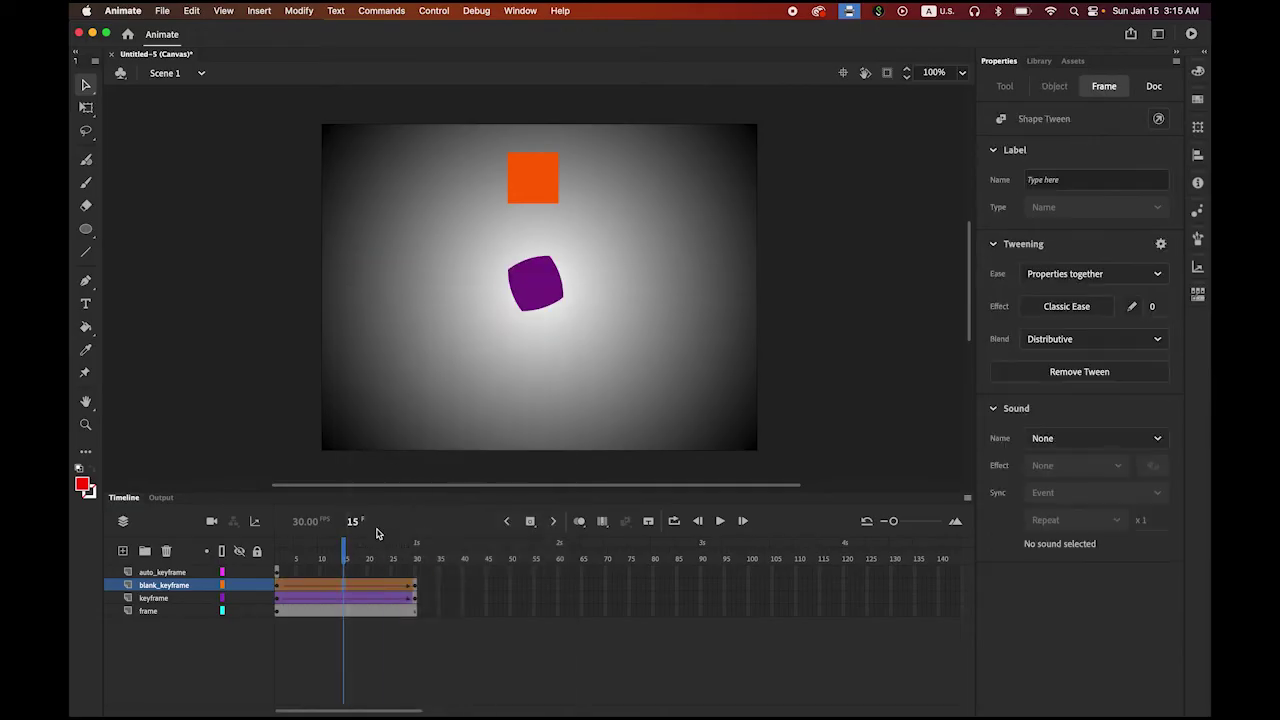
pyautogui.moveTo(345, 556); pyautogui.dragTo(362, 590)
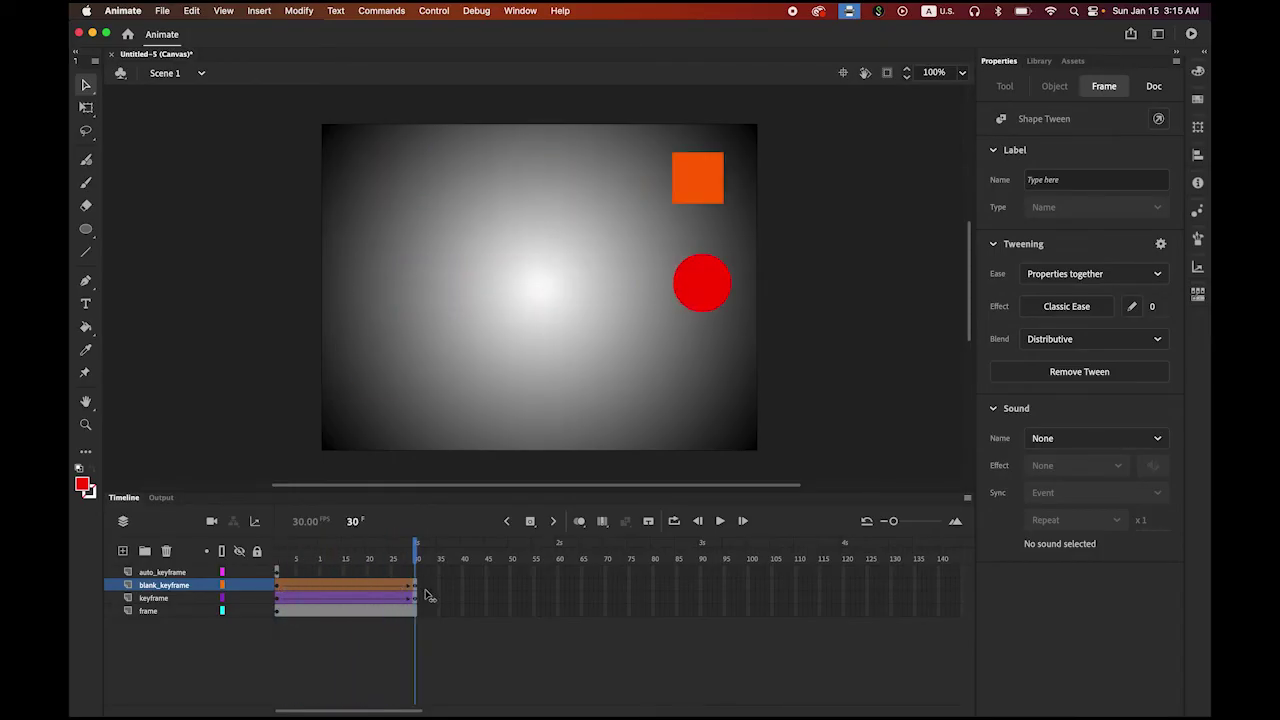
pyautogui.moveTo(432, 597); pyautogui.dragTo(348, 608)
# - Add a keyframe at frame 30 on auto_keyframe, then check frame 17 to review the tweens
pyautogui.click(160, 572)
pyautogui.moveTo(349, 558); pyautogui.dragTo(300, 558)
pyautogui.click(277, 558)
pyautogui.click(278, 574)
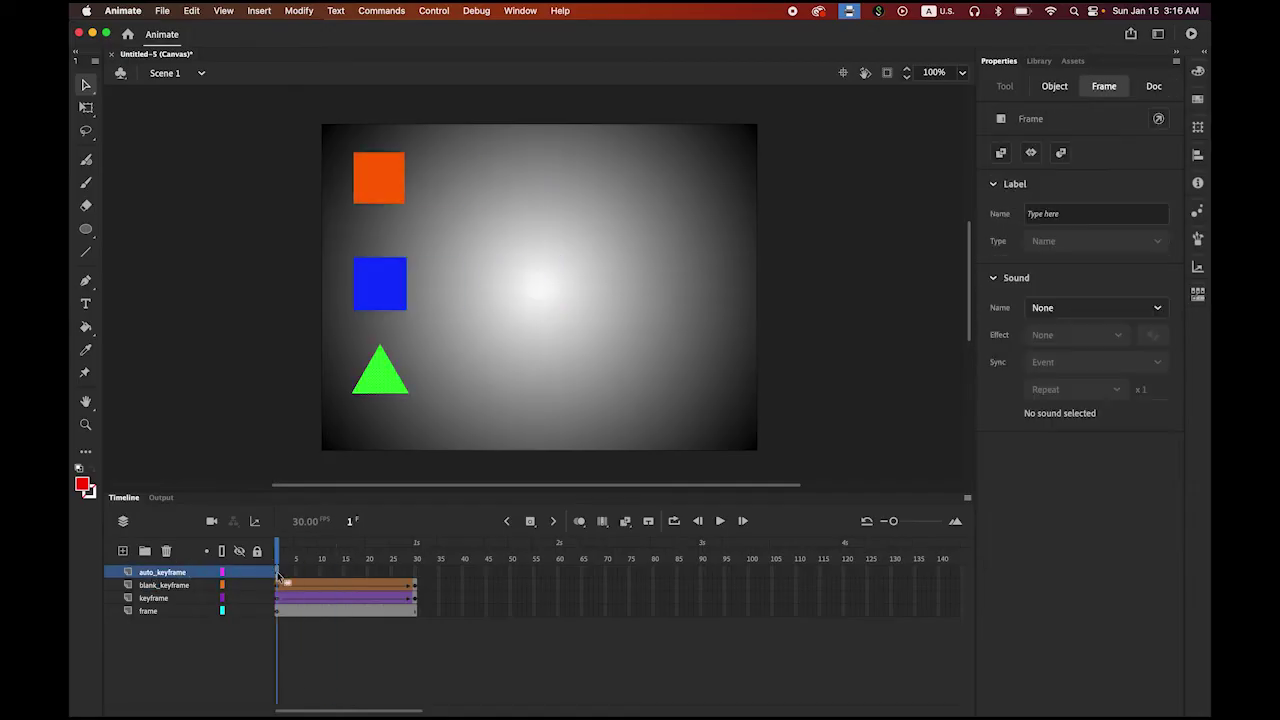
pyautogui.click(419, 579)
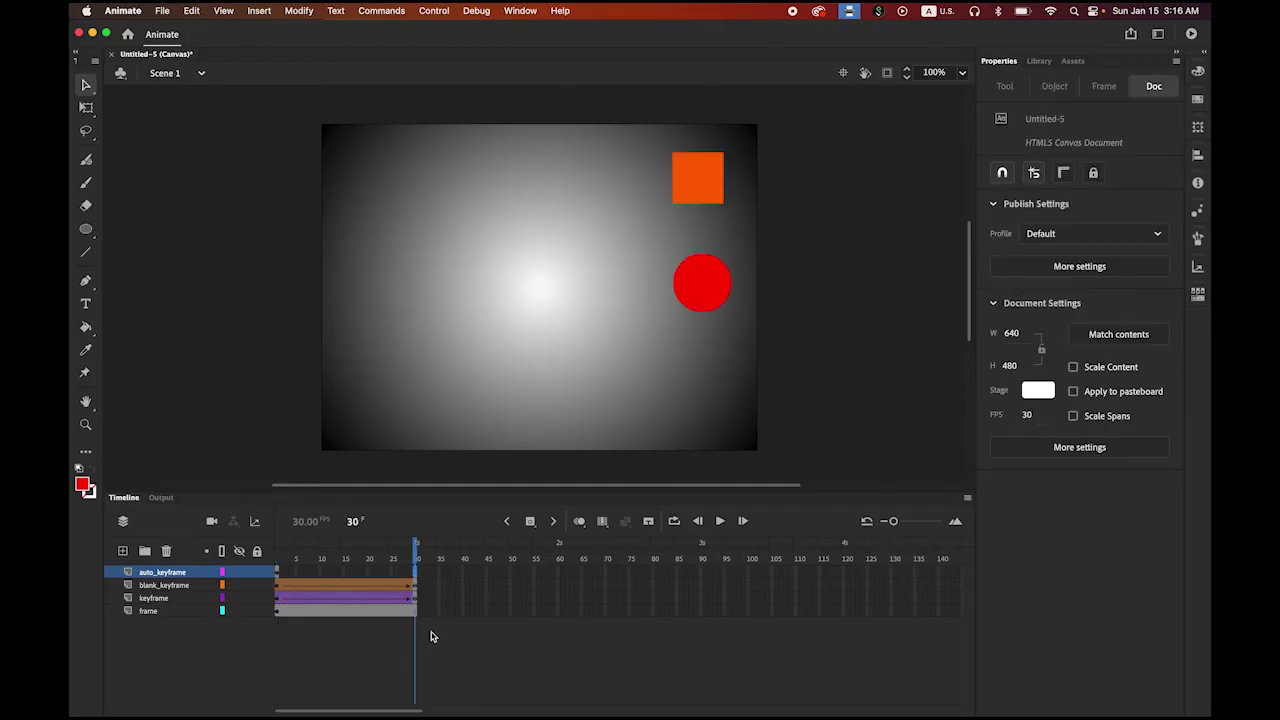
pyautogui.click(535, 531)
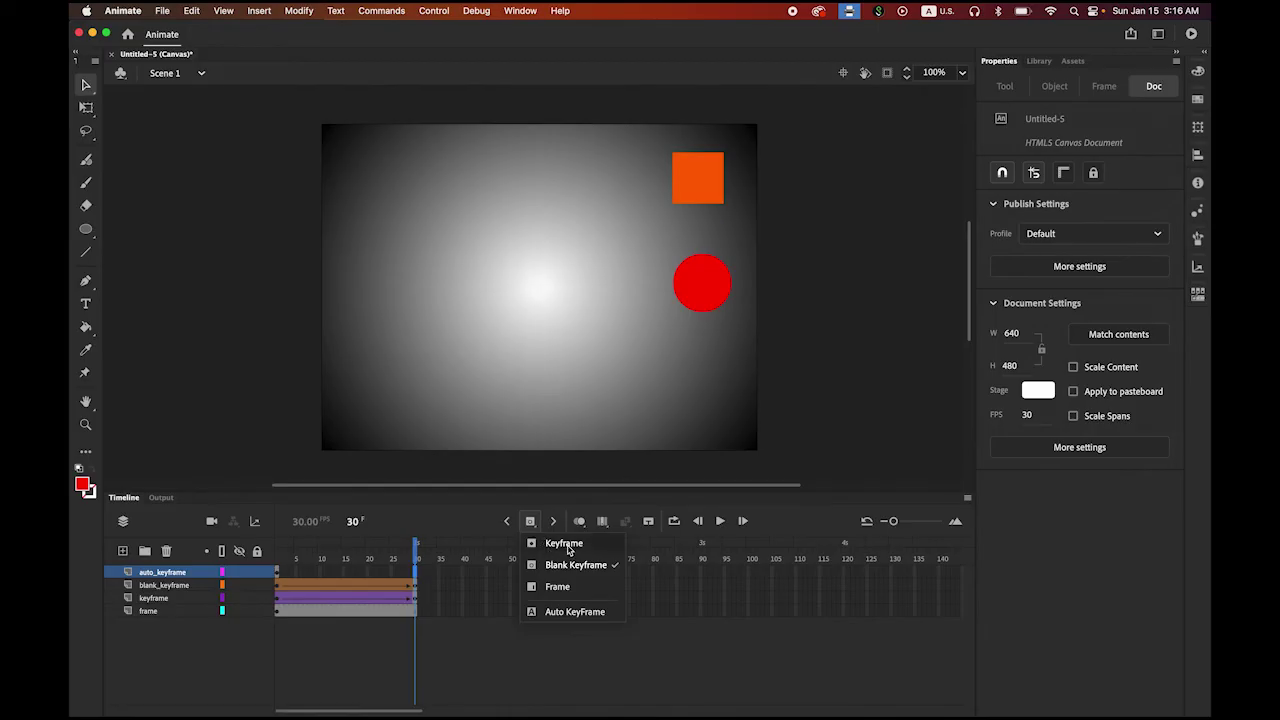
pyautogui.click(571, 546)
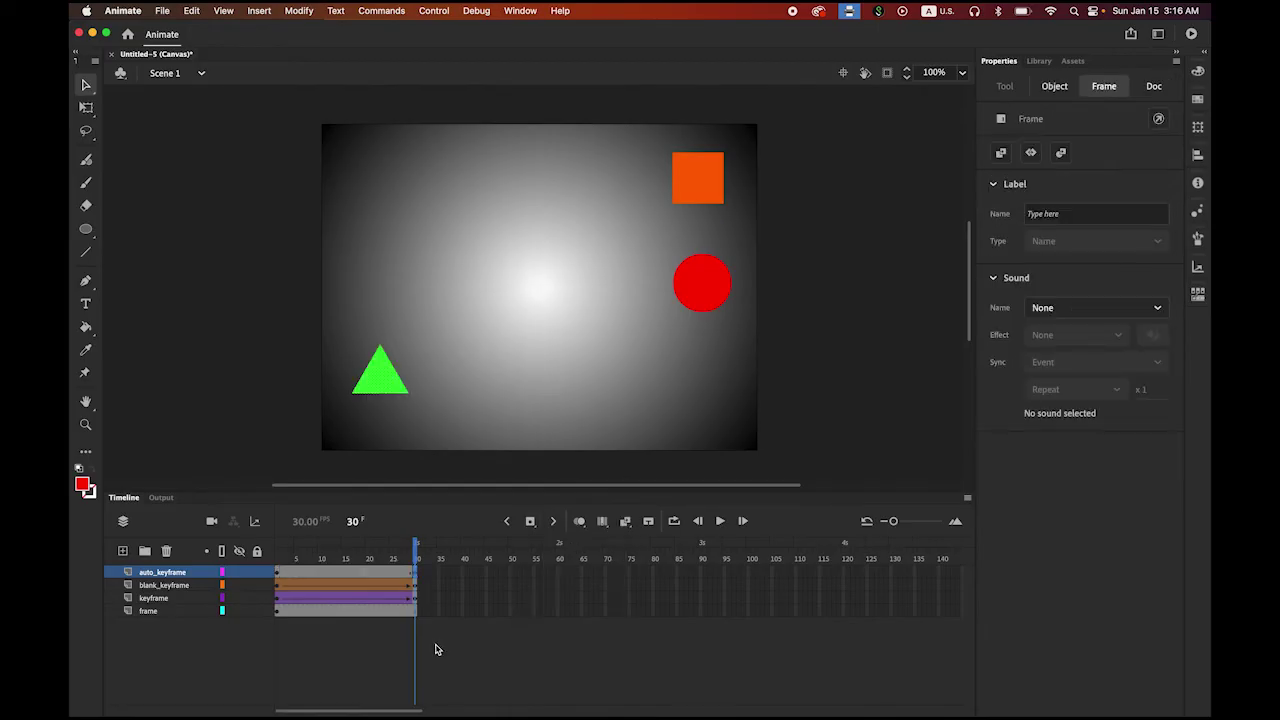
pyautogui.click(352, 557)
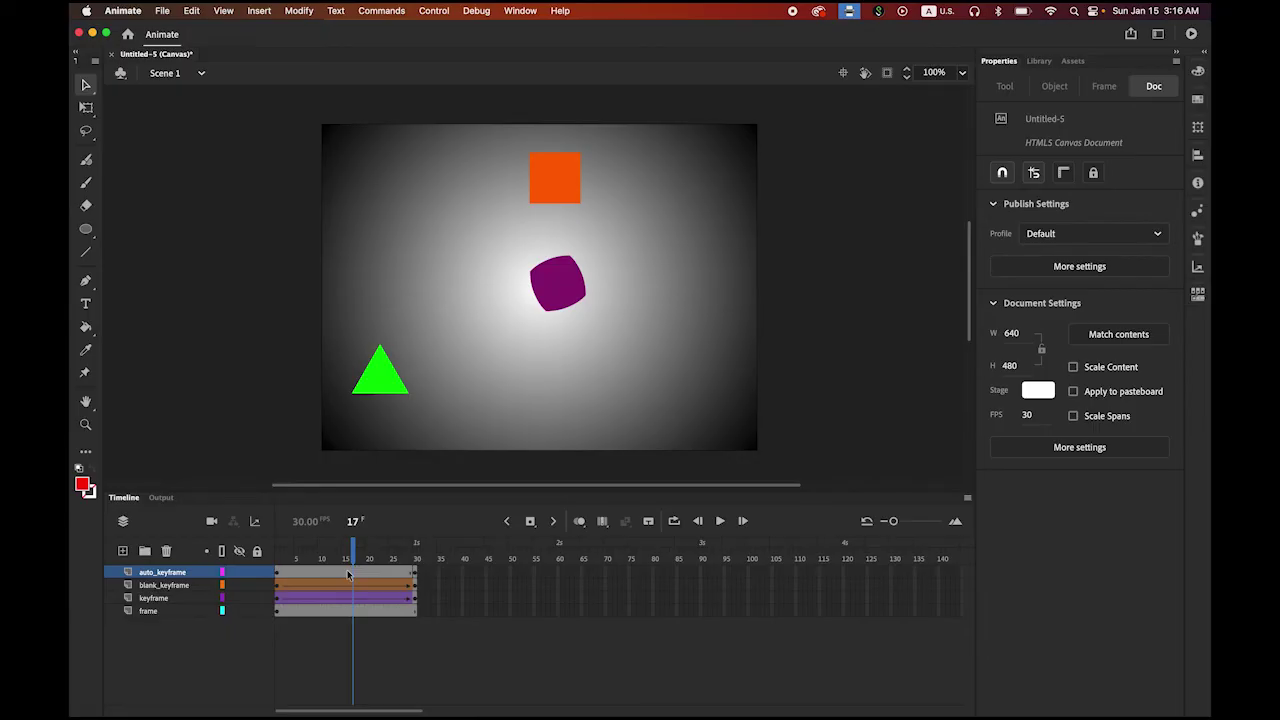
# - Create a classic tween on the auto_keyframe layer's triangle span
pyautogui.rightClick(348, 574)
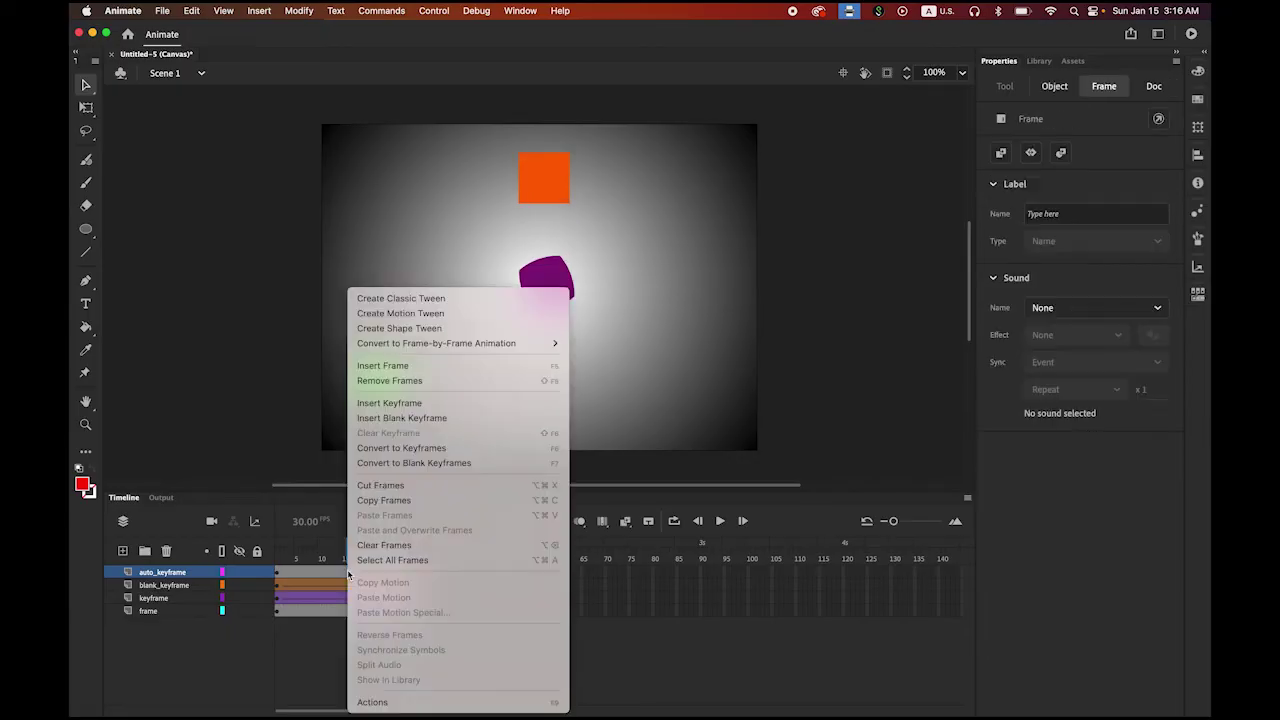
pyautogui.click(412, 298)
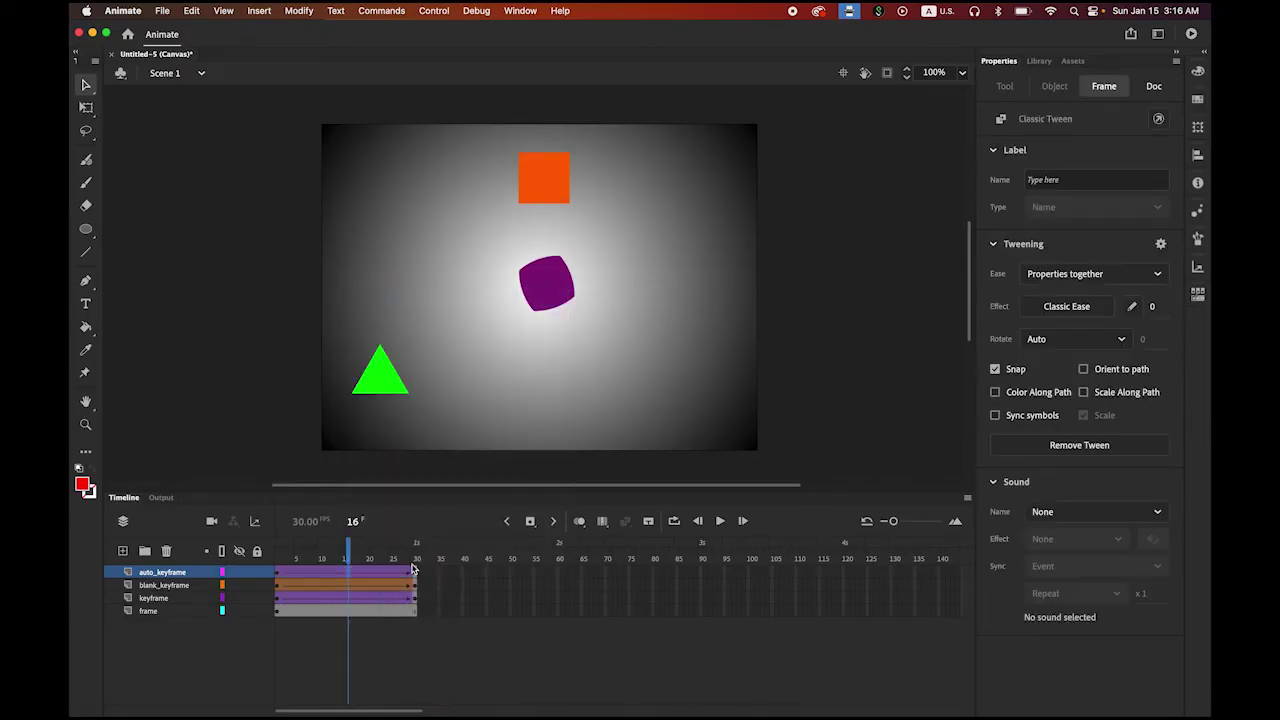
pyautogui.moveTo(348, 553); pyautogui.dragTo(418, 585)
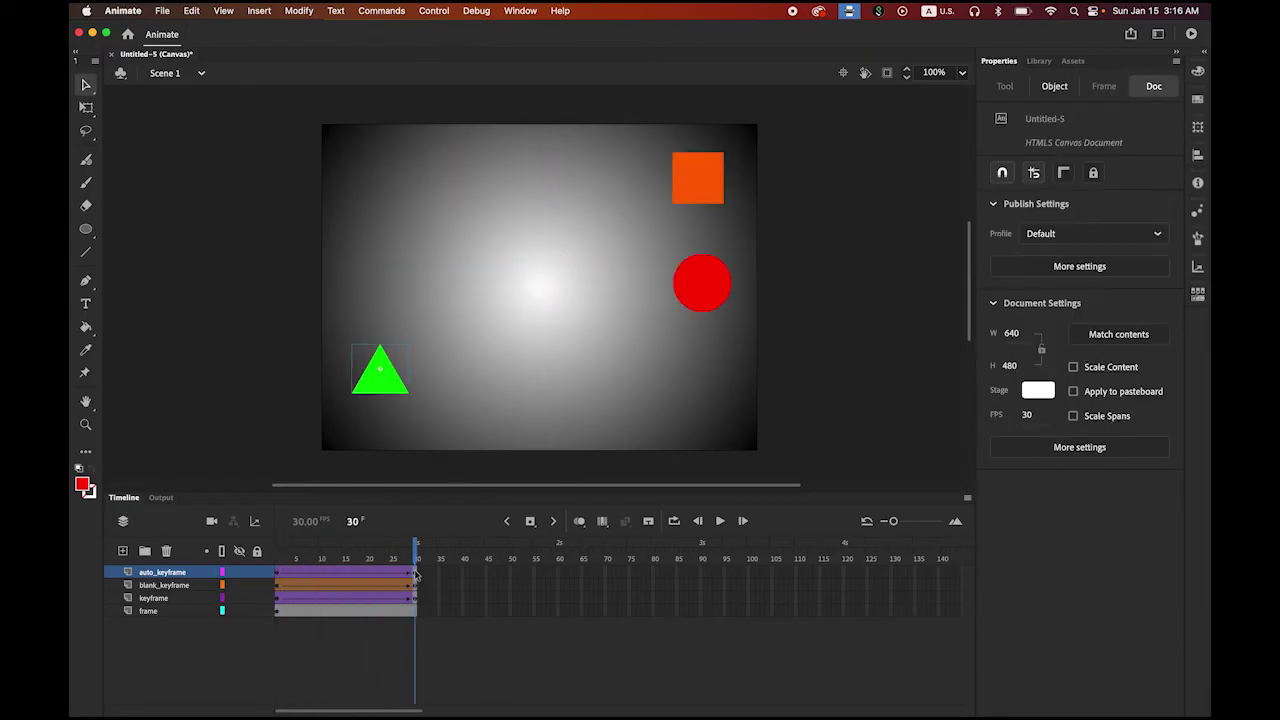
# - At frame 30, move the green triangle to just below the red circle, then play the tween
pyautogui.click(416, 574)
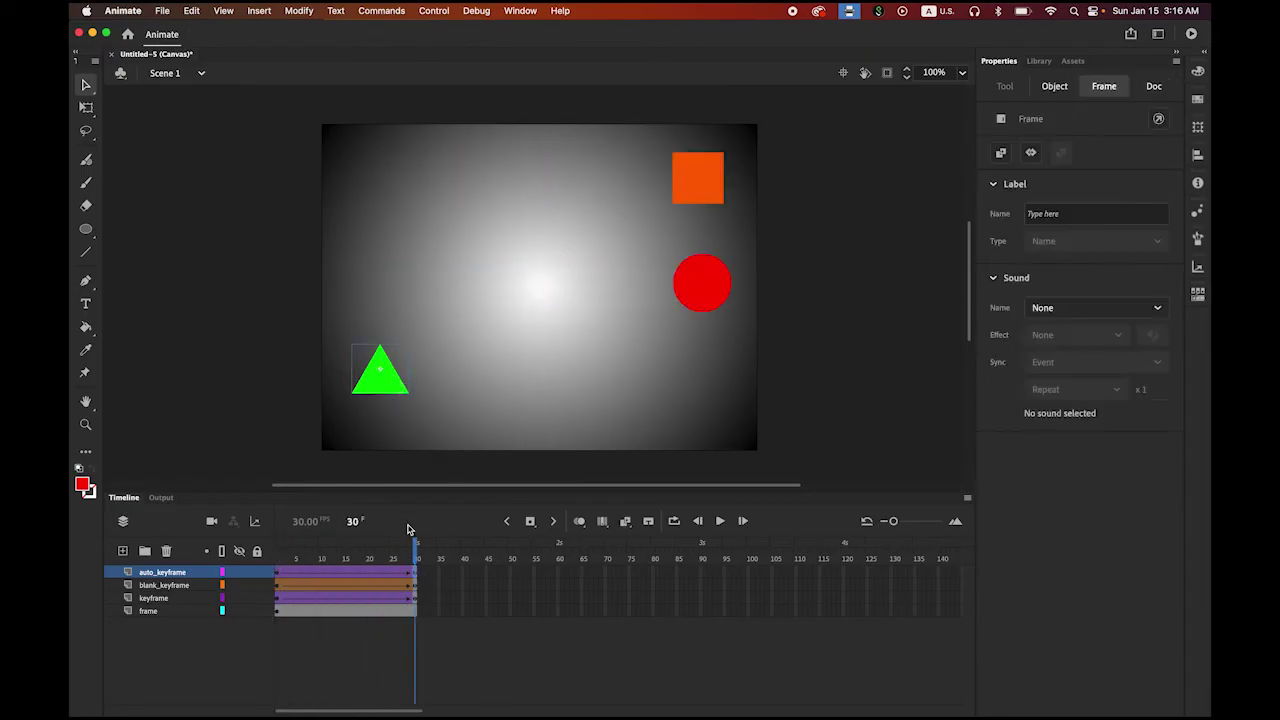
pyautogui.moveTo(394, 391); pyautogui.dragTo(716, 399)
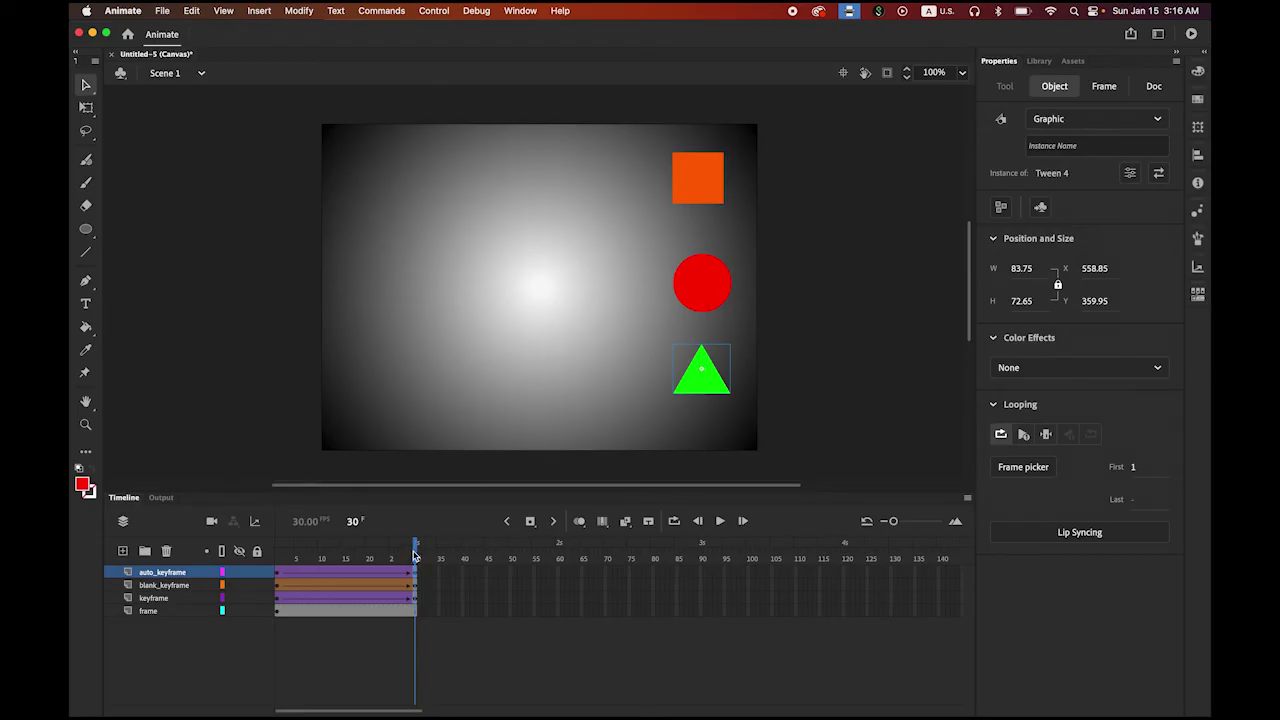
pyautogui.moveTo(415, 556); pyautogui.dragTo(278, 556)
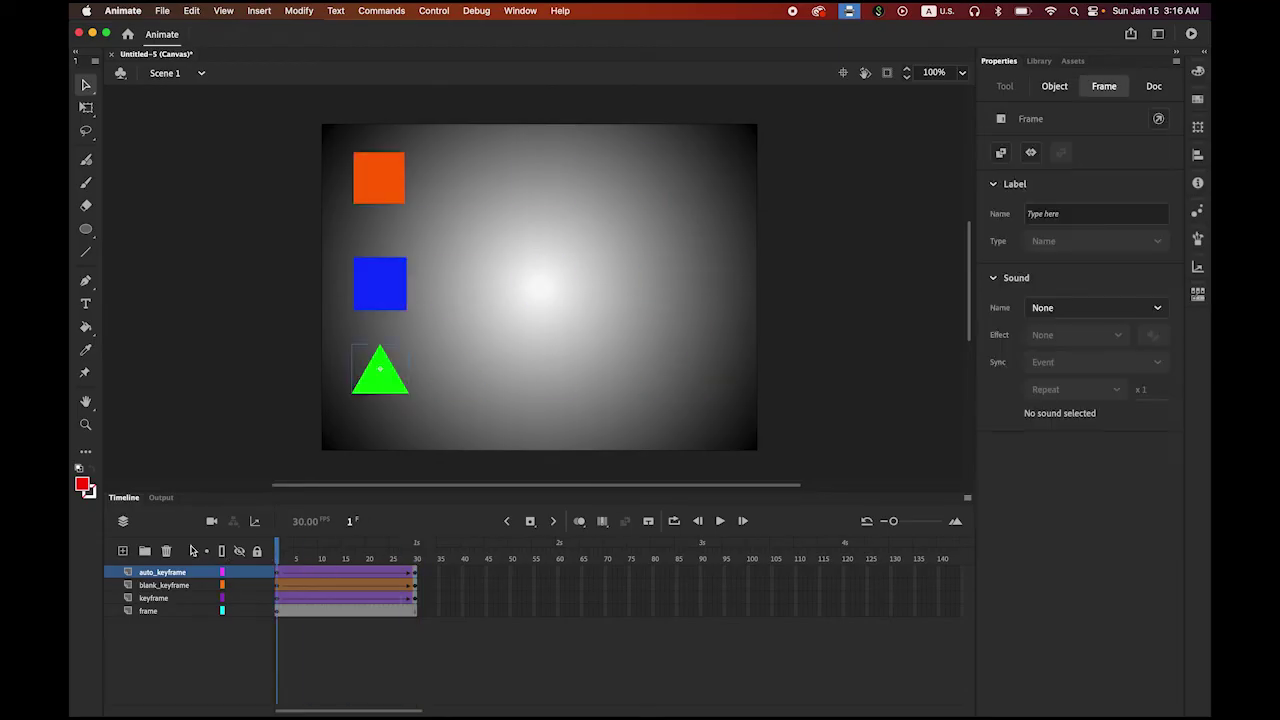
pyautogui.click(719, 521)
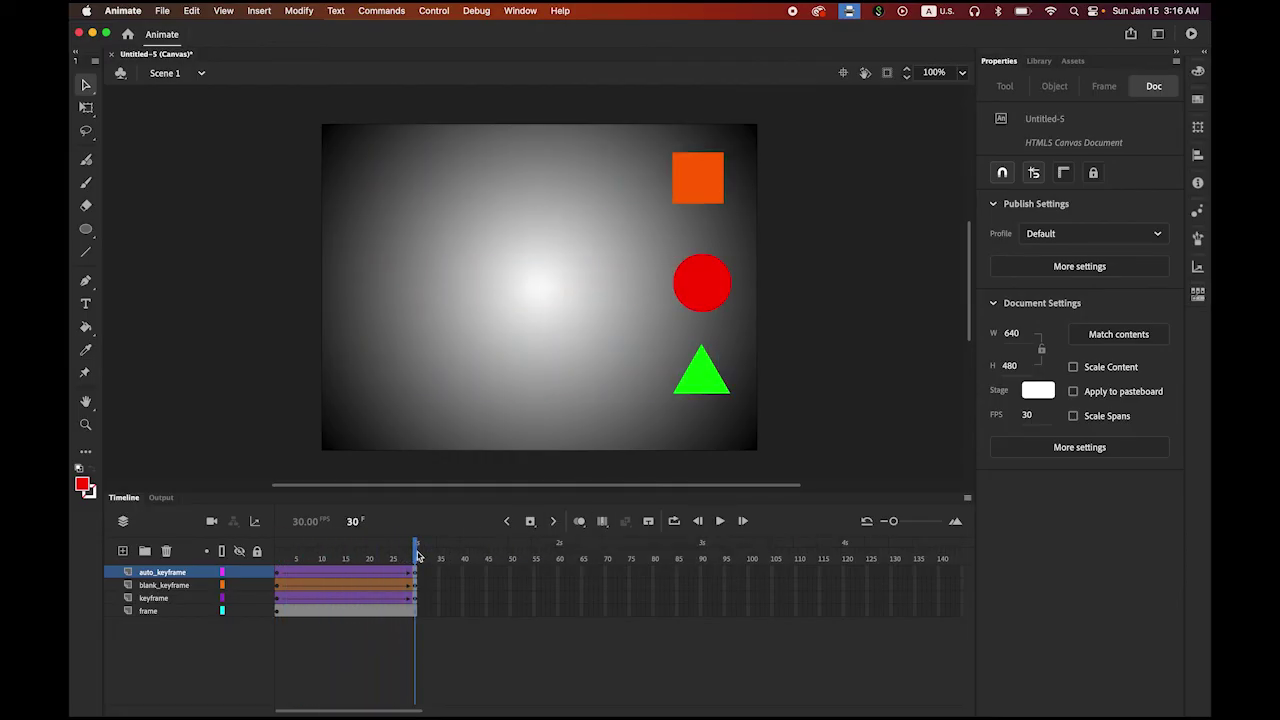
# - Set the timeline's keyframe insertion mode to Auto KeyFrame
pyautogui.moveTo(417, 556); pyautogui.dragTo(344, 566)
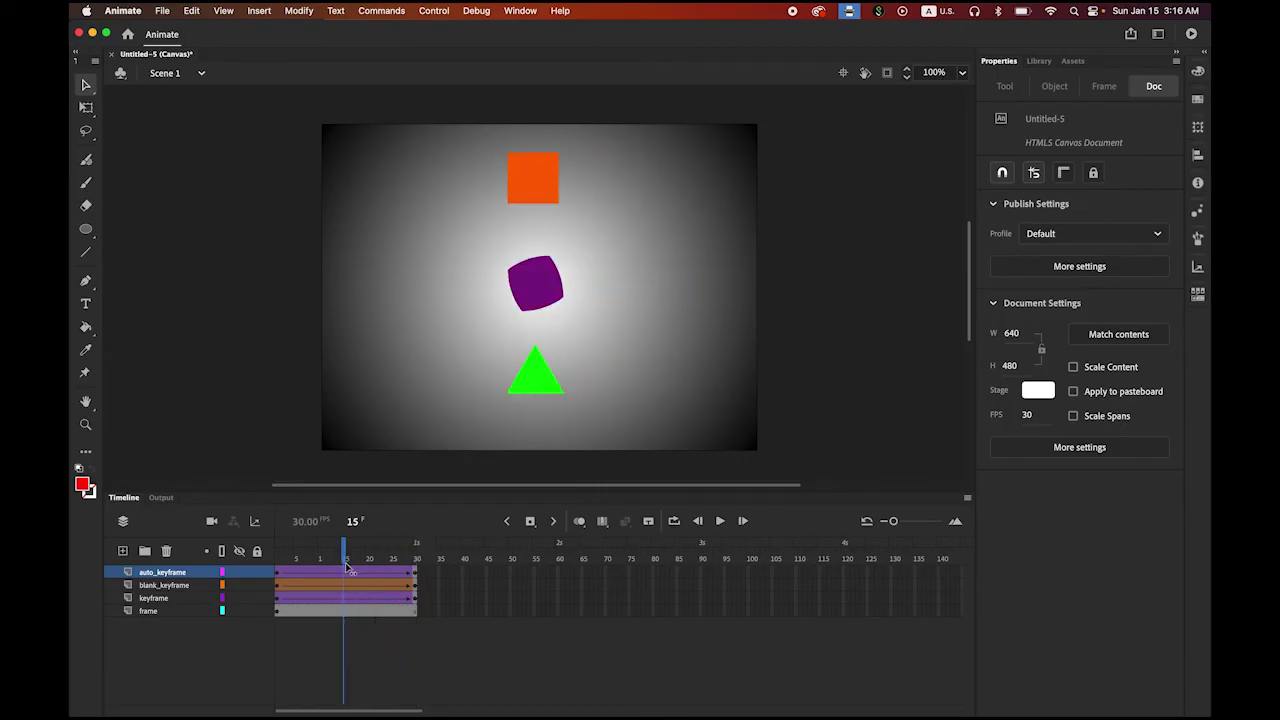
pyautogui.click(531, 521)
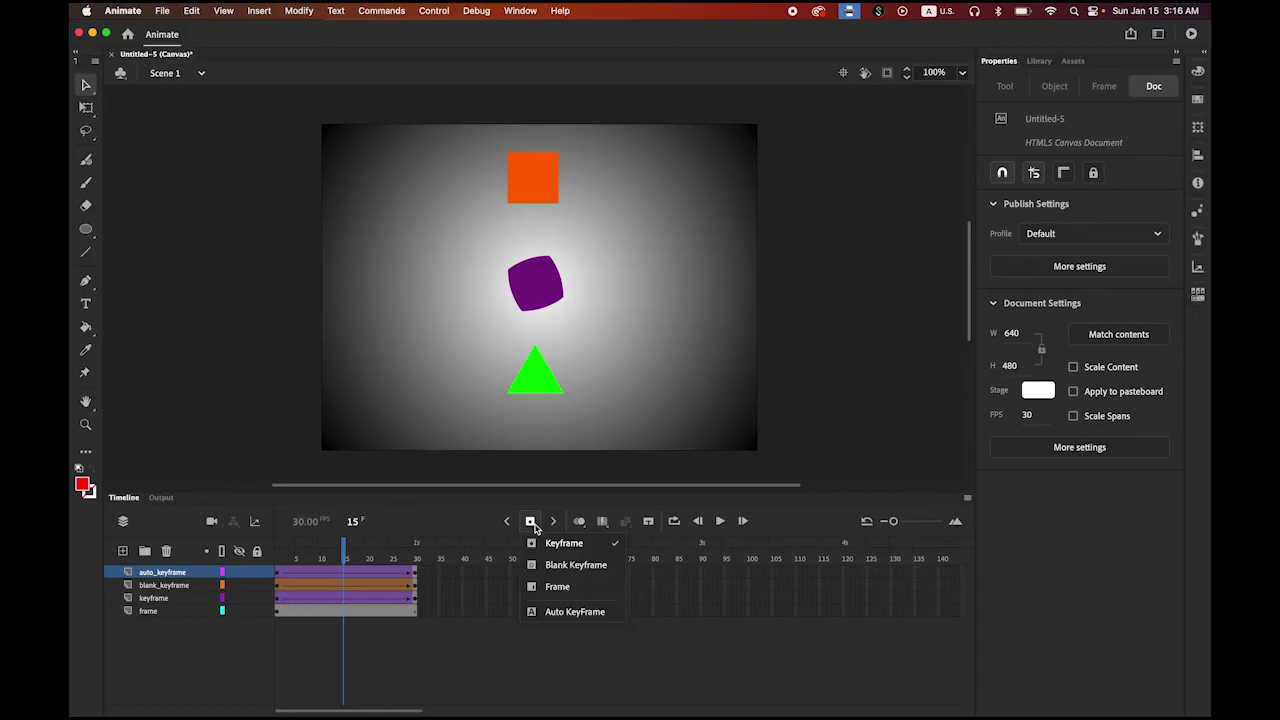
pyautogui.click(571, 613)
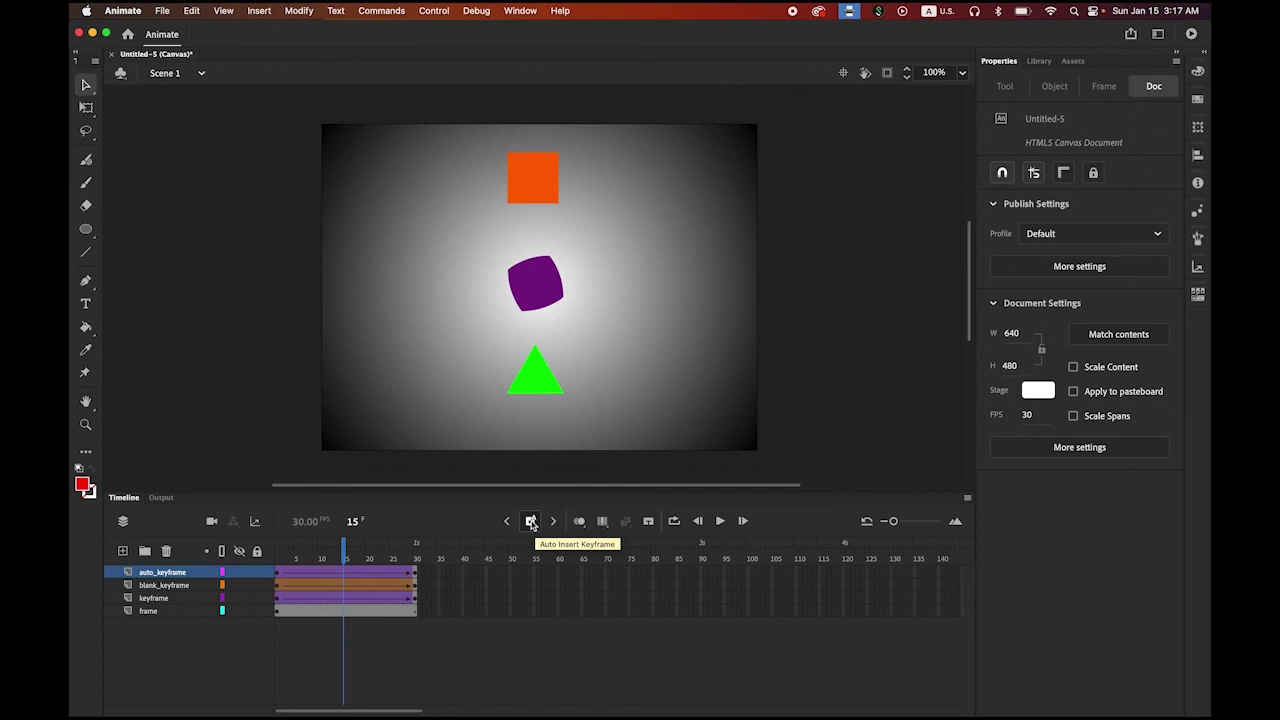
# - At frame 16, drag the green triangle lower so a keyframe is added automatically
pyautogui.click(349, 556)
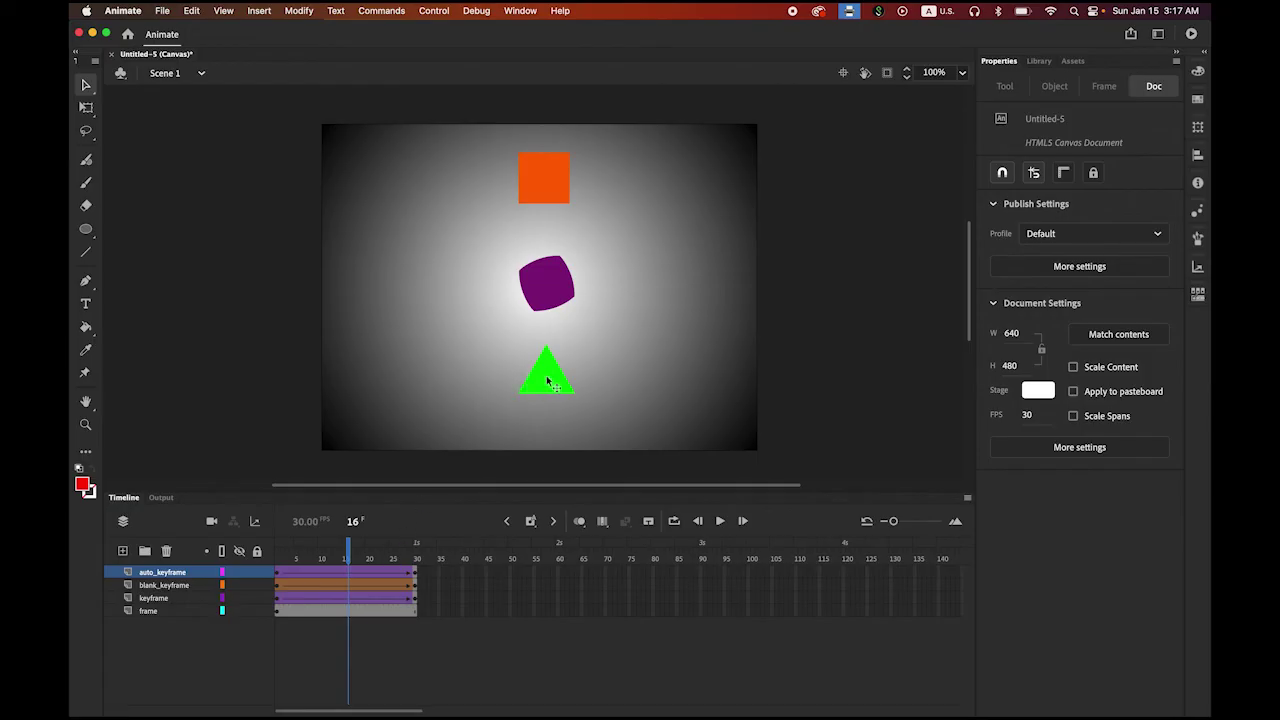
pyautogui.moveTo(547, 381); pyautogui.dragTo(547, 418)
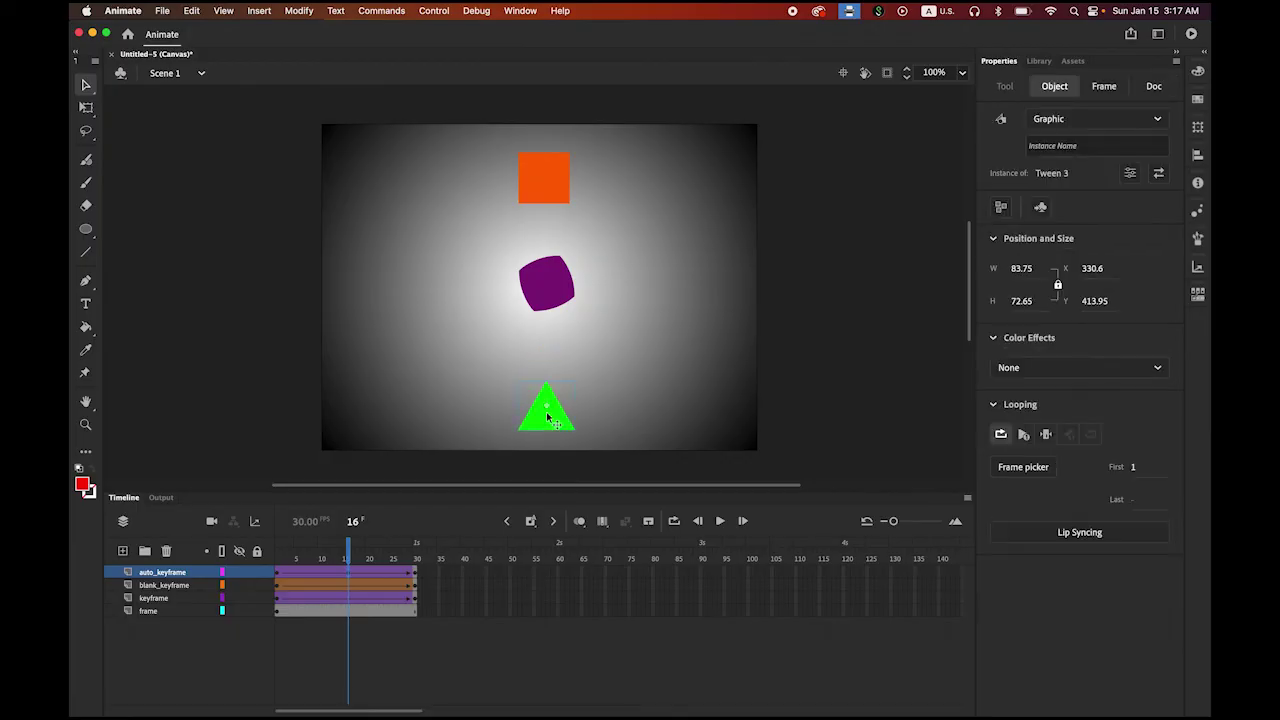
pyautogui.click(343, 560)
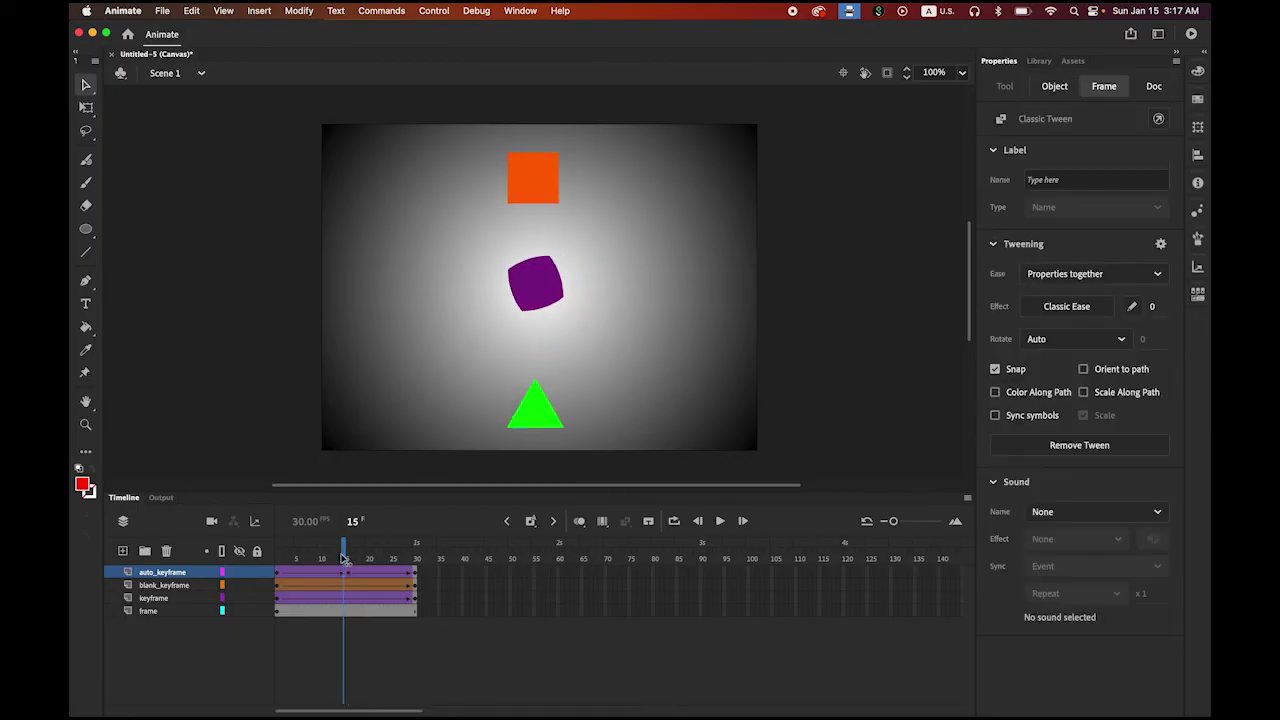
pyautogui.moveTo(343, 560); pyautogui.dragTo(334, 560)
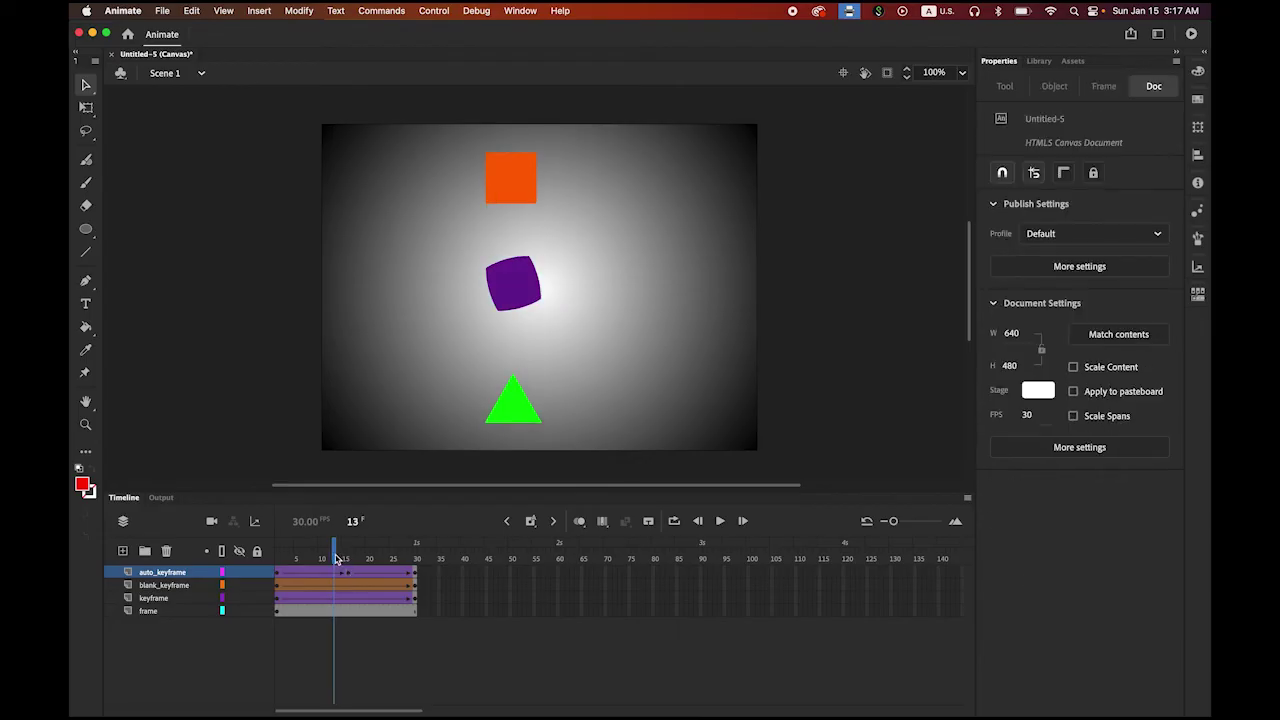
# - Rewind to frame 1 and play the animation several times to preview the triangle's dip
pyautogui.moveTo(334, 558); pyautogui.dragTo(257, 551)
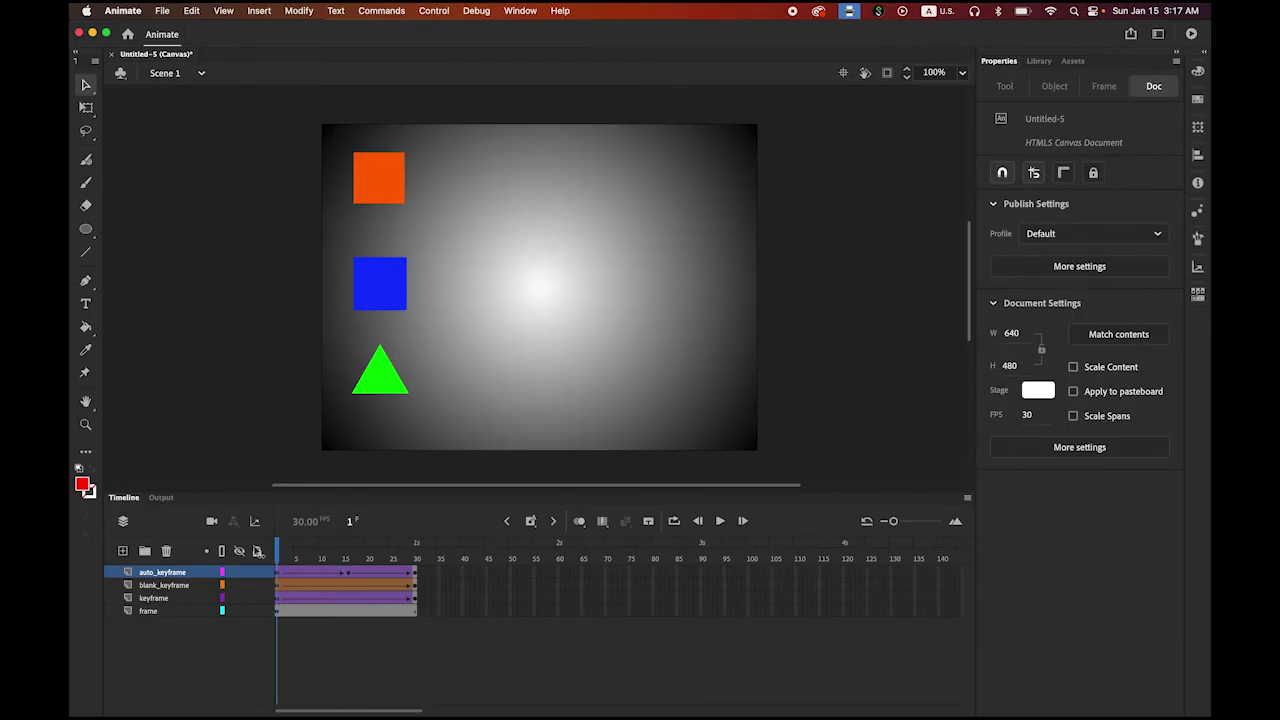
pyautogui.click(719, 520)
pyautogui.click(719, 520)
pyautogui.click(719, 521)
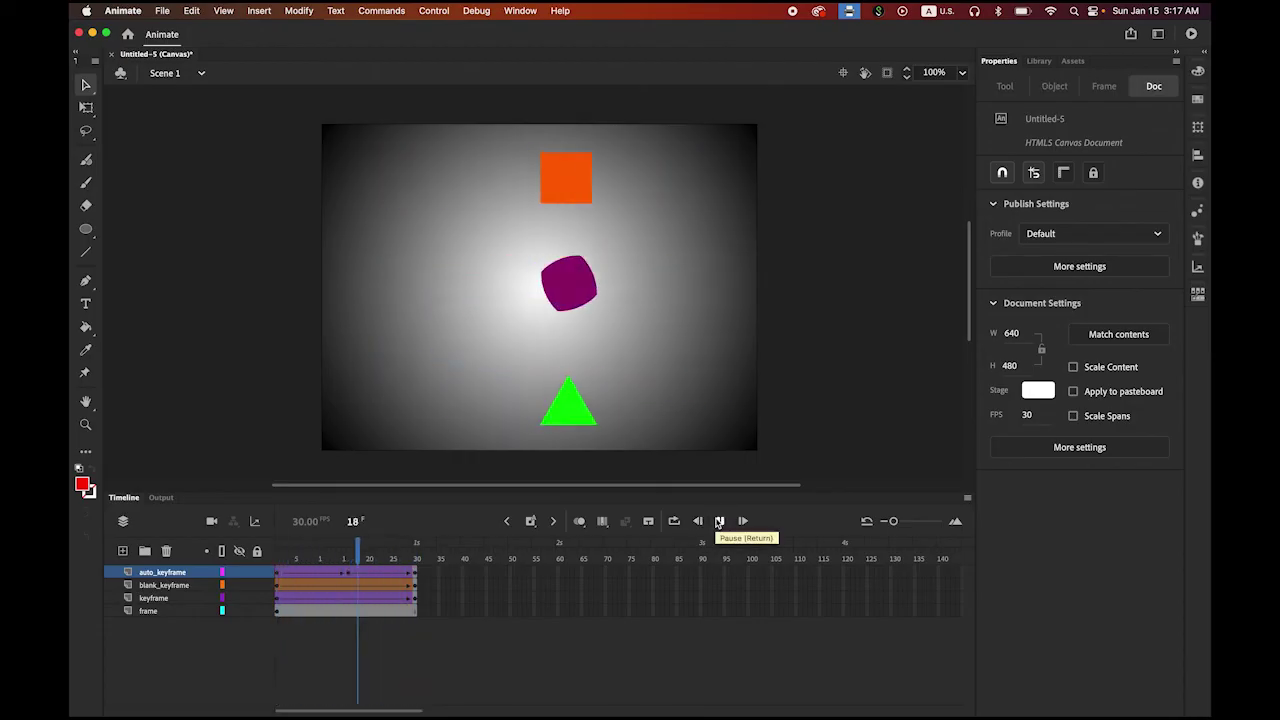
pyautogui.click(719, 521)
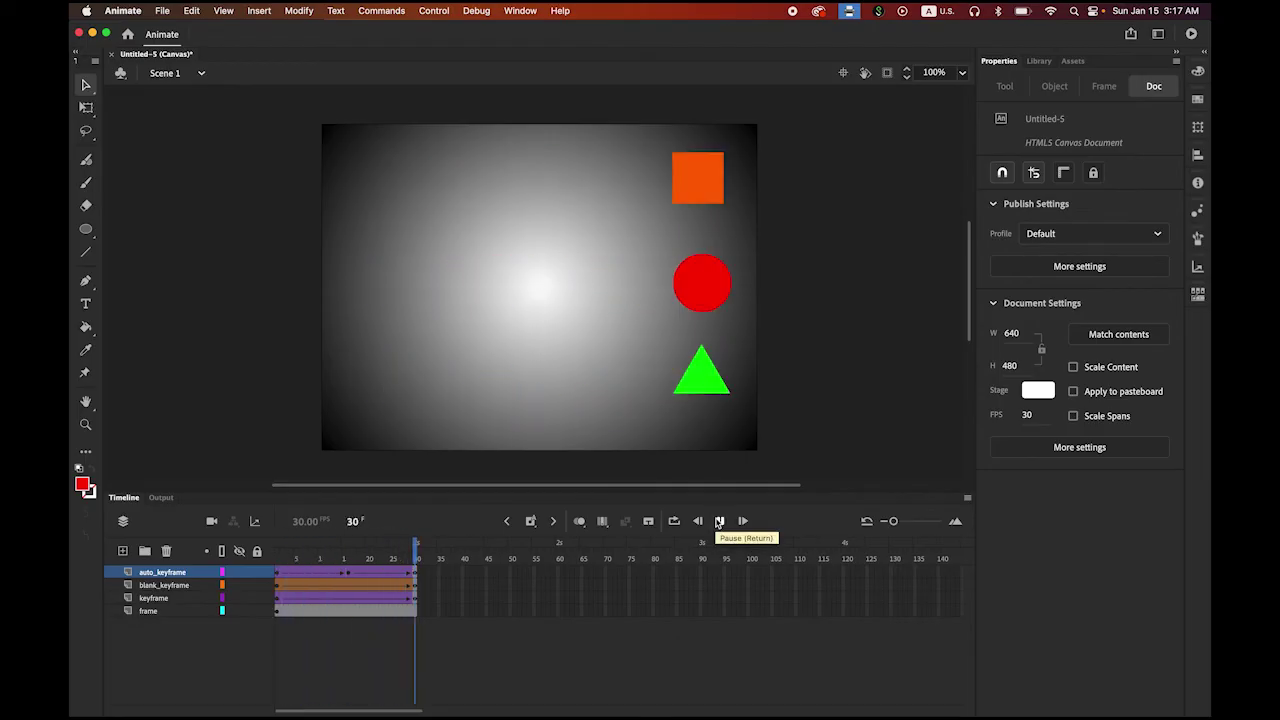
pyautogui.click(719, 521)
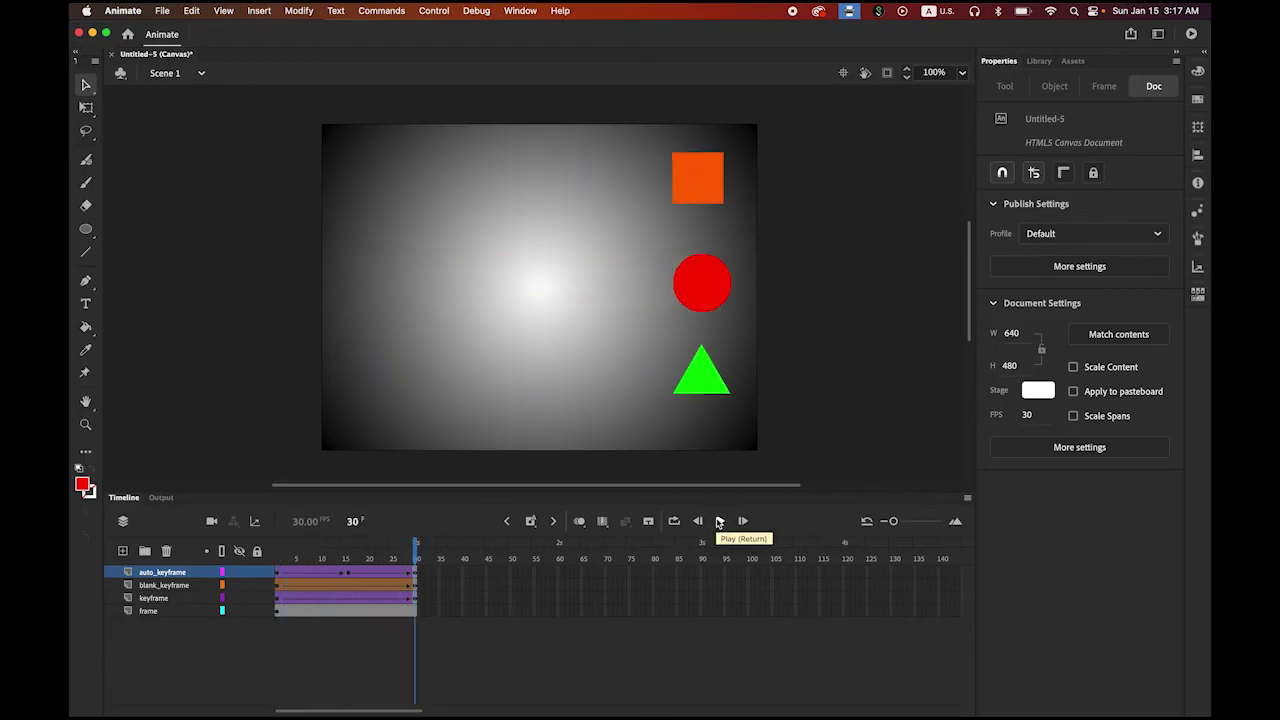